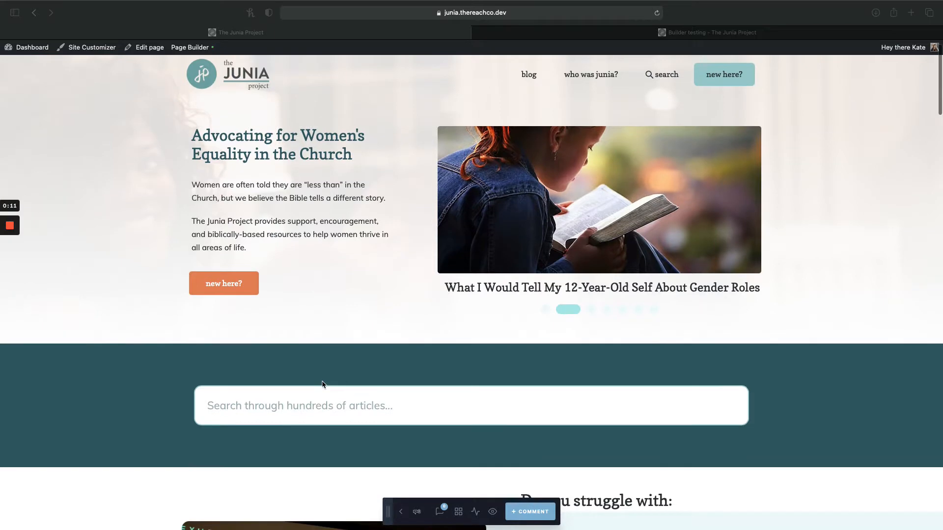
Open the Junia Project home page in Page Builder for editing.
scroll(321, 384, up, 2)
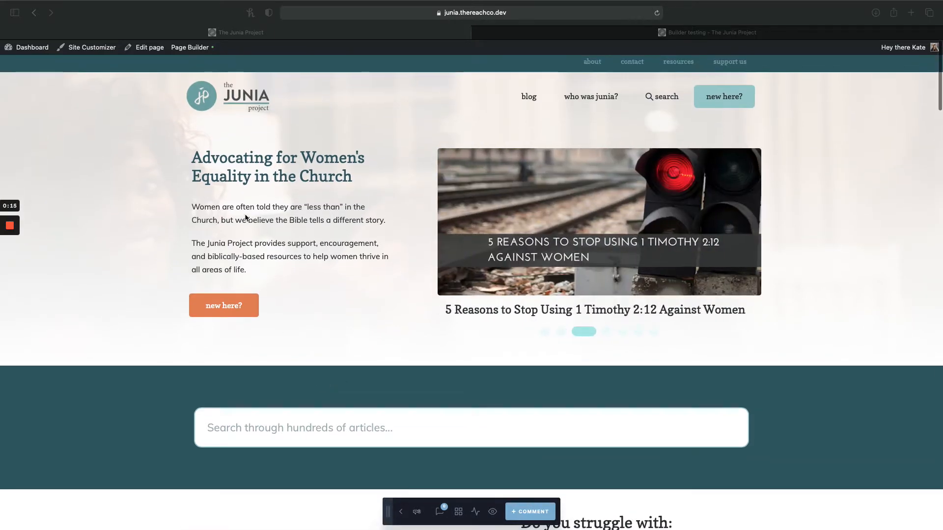
scroll(216, 216, up, 1)
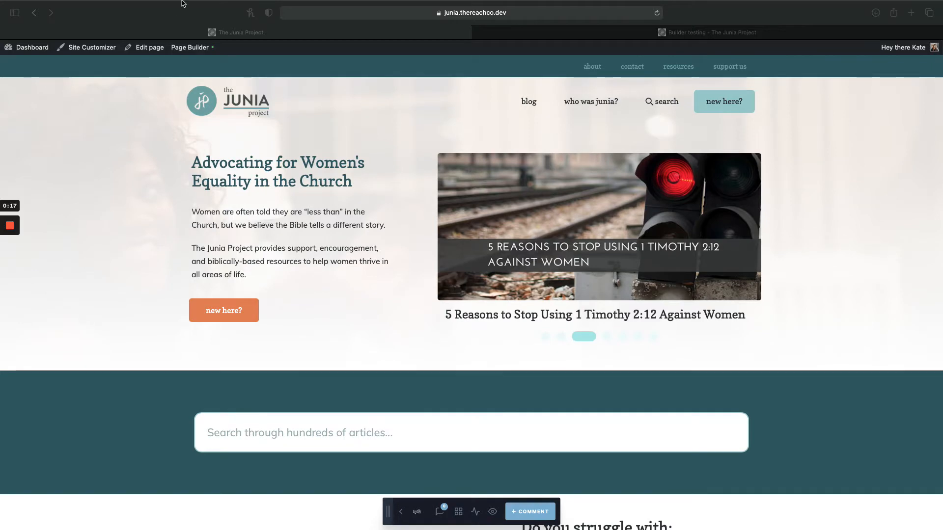
click(190, 47)
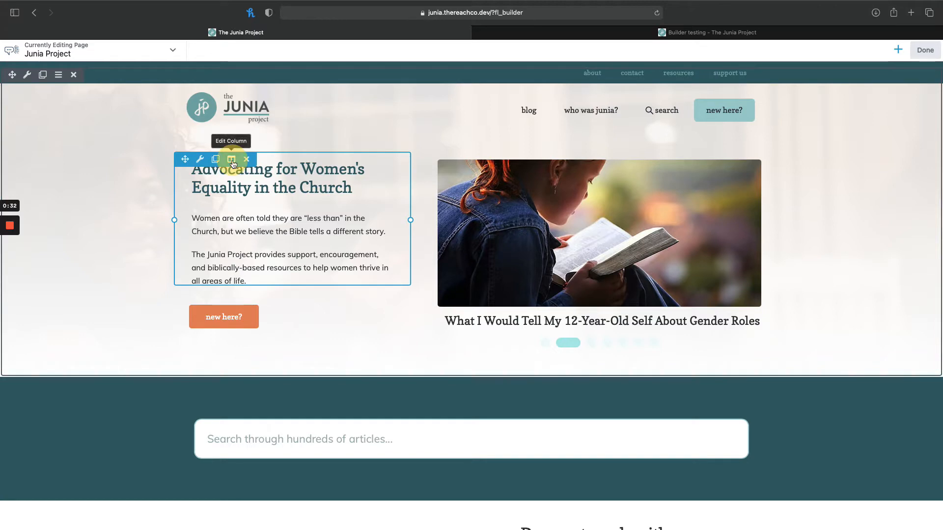
Examine the module and column editing controls on the heading text, the post slider and the "new here?" button.
mouse_move(233, 163)
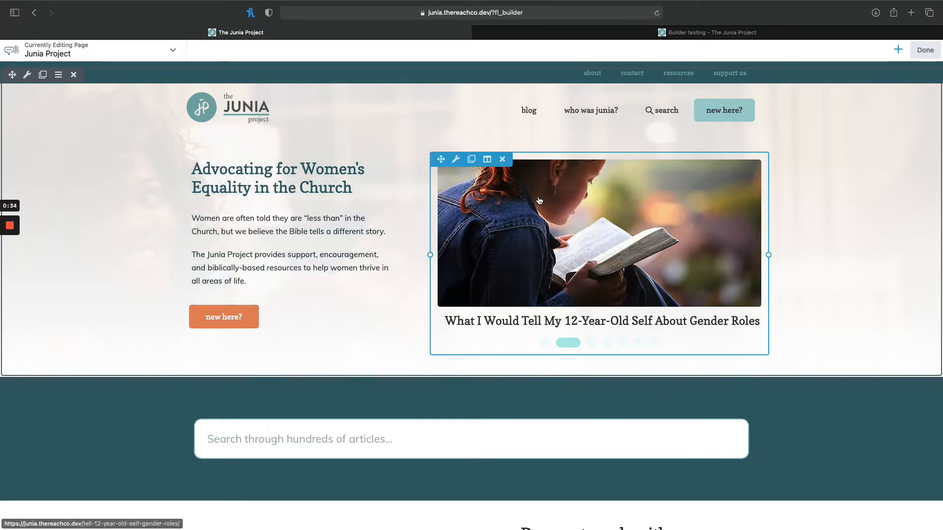
mouse_move(488, 159)
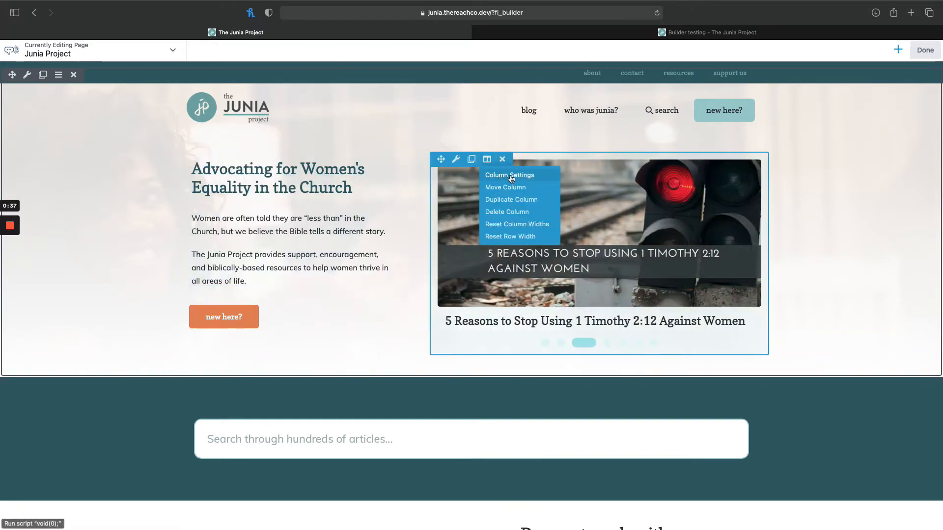
mouse_move(245, 319)
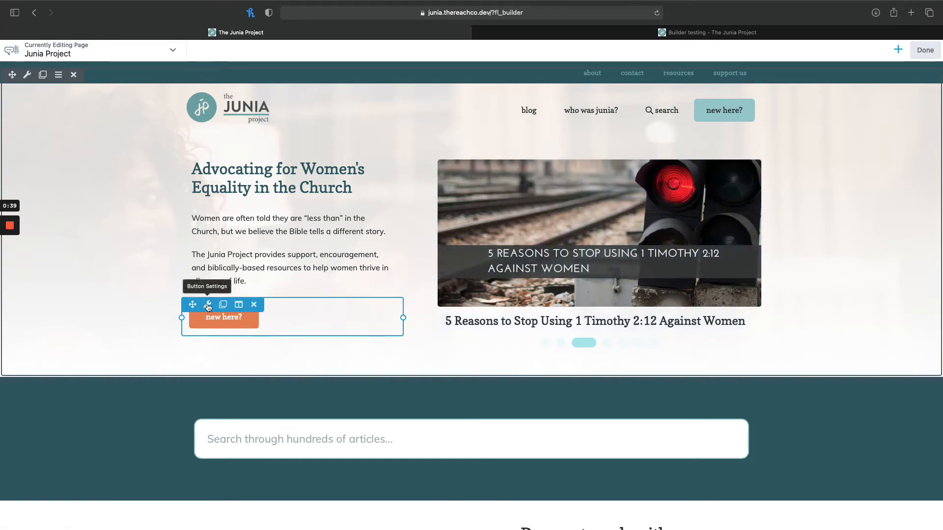
mouse_move(219, 192)
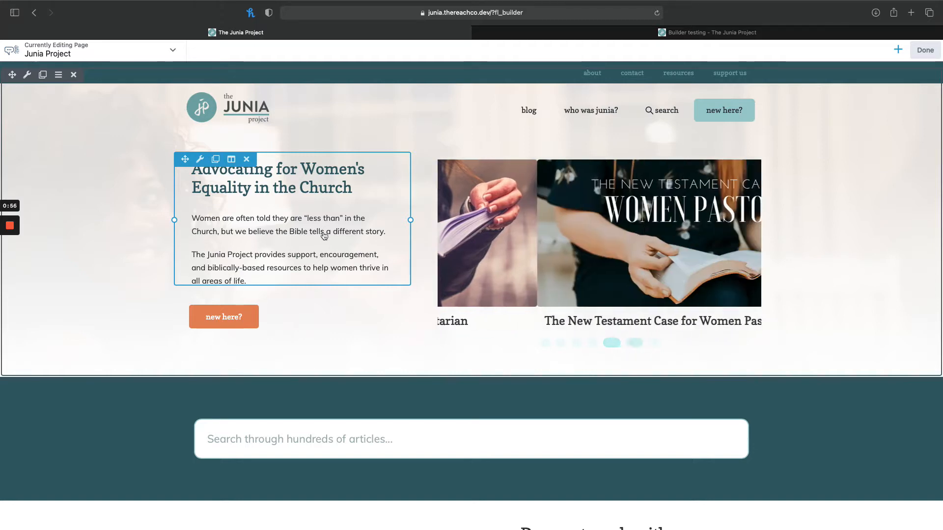
scroll(311, 246, up, 1)
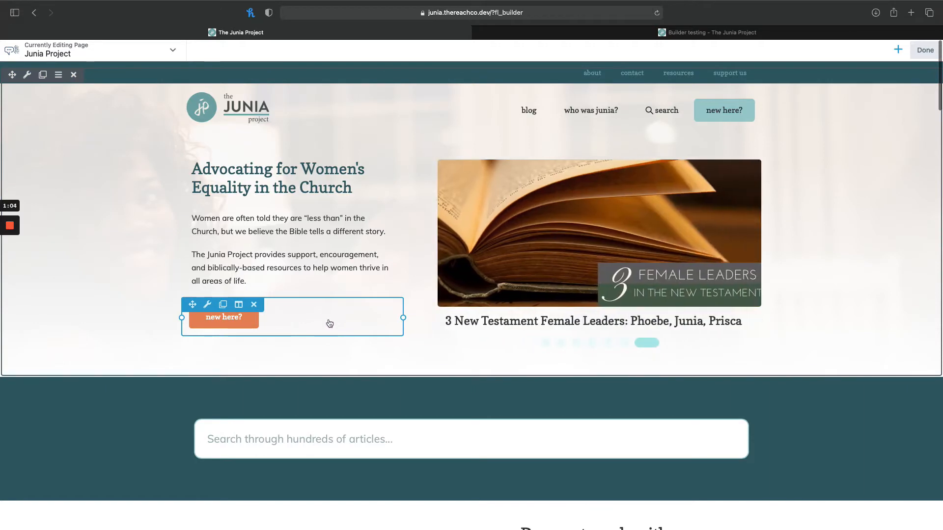
Open the orange "new here?" button's settings, review its text and click action options, and save the module.
click(326, 320)
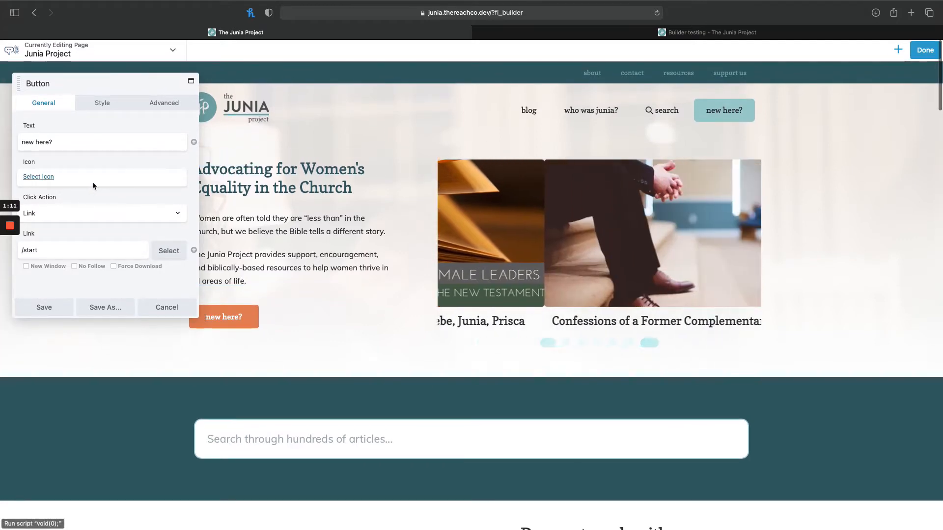
click(62, 142)
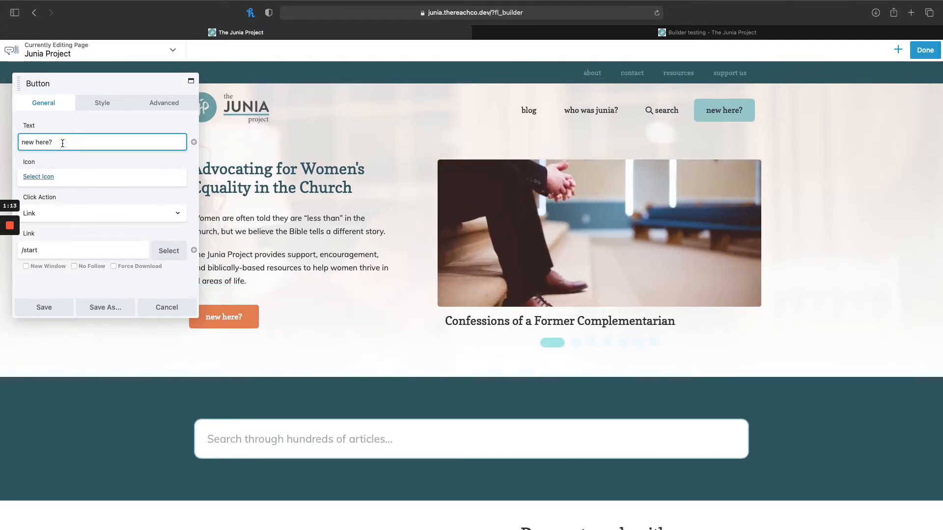
key(BackSpace)
click(67, 212)
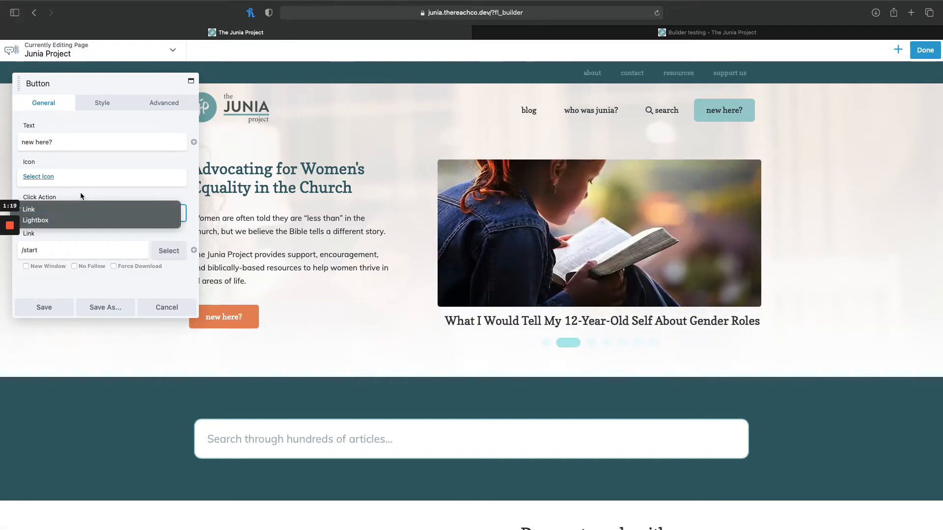
click(81, 195)
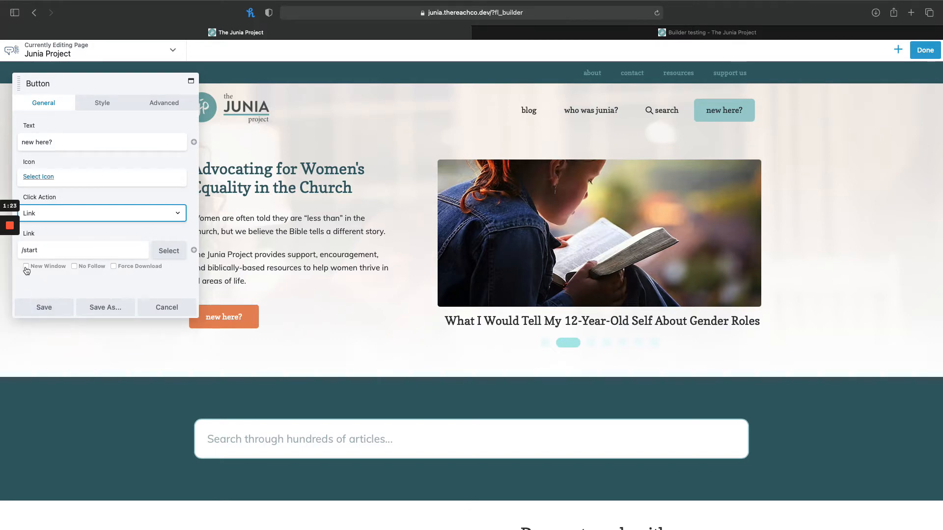
click(44, 306)
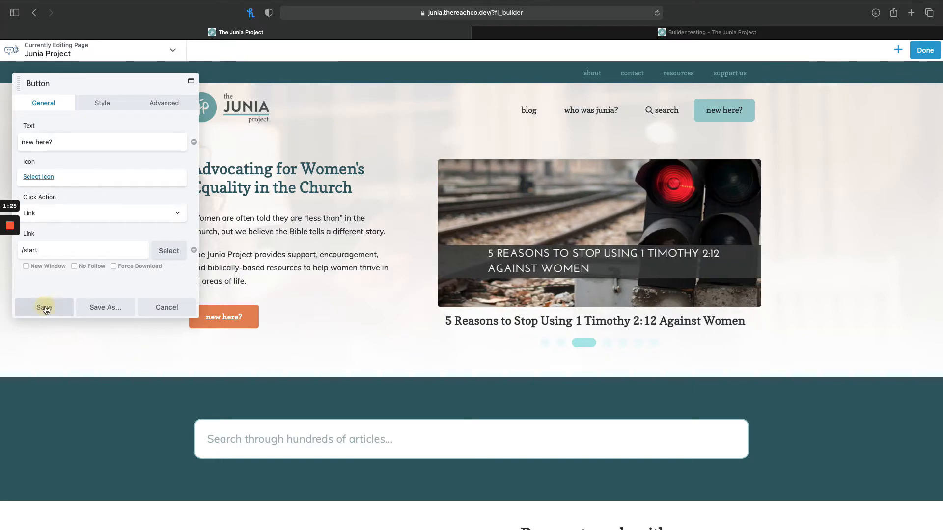
Remove "Women's" from the hero info box's title, retype it in place, and save the module.
click(261, 230)
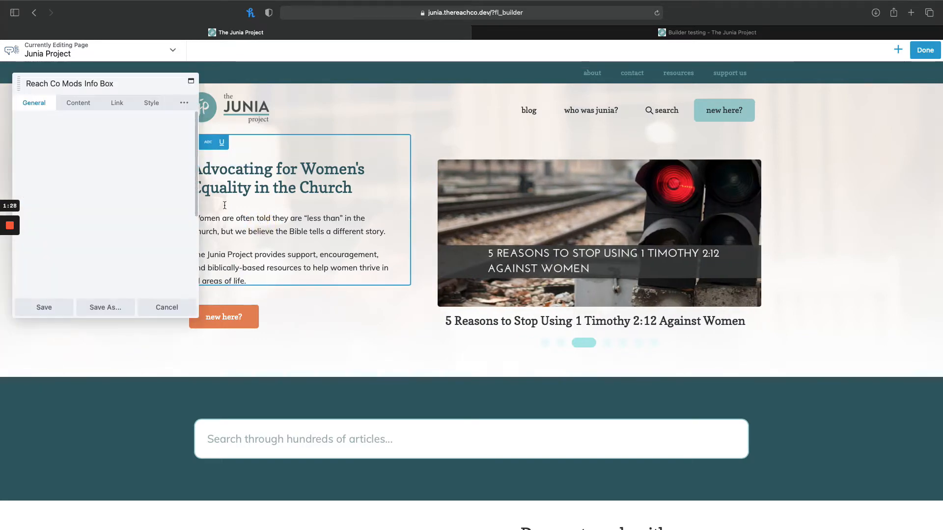
click(75, 105)
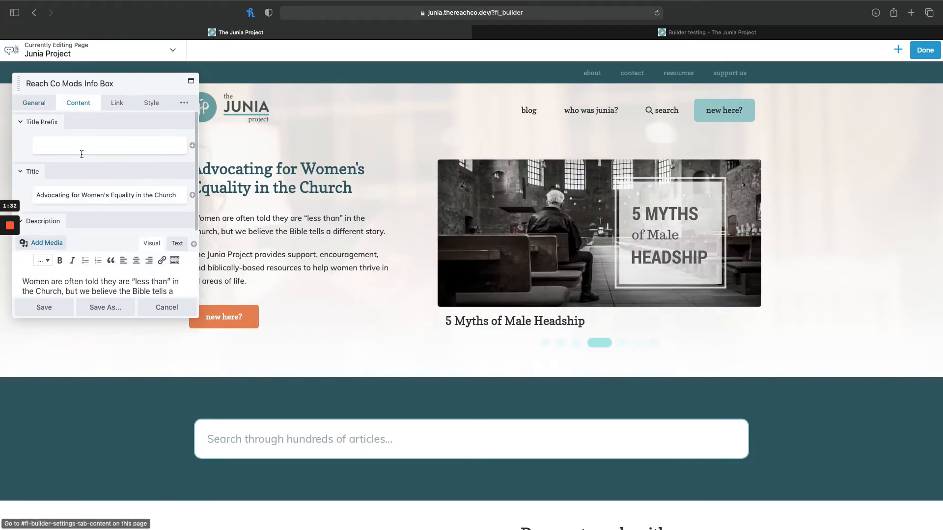
click(91, 196)
double_click(95, 196)
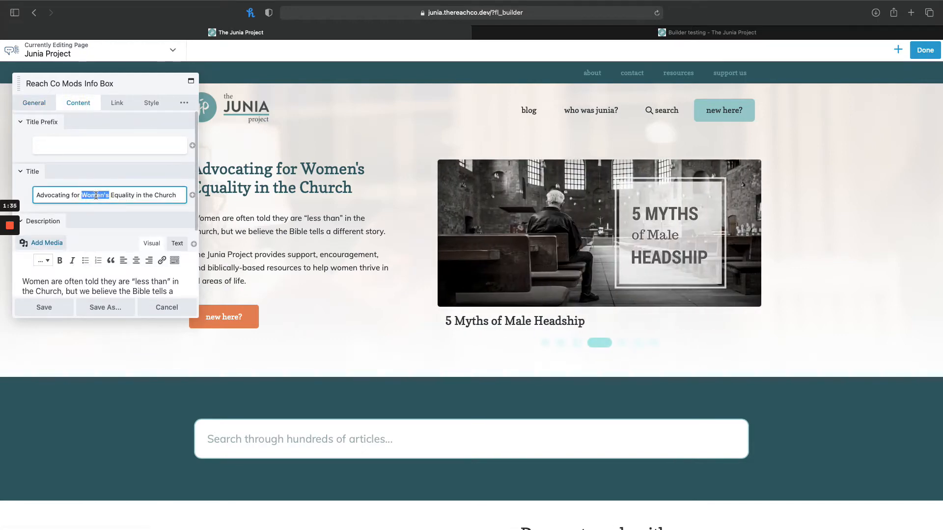
key(BackSpace)
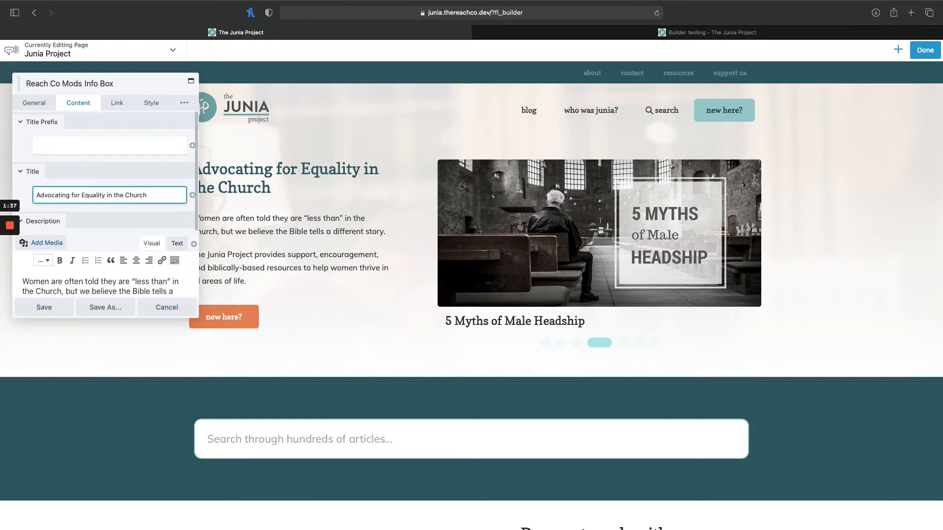
text(Women's)
scroll(103, 238, down, 2)
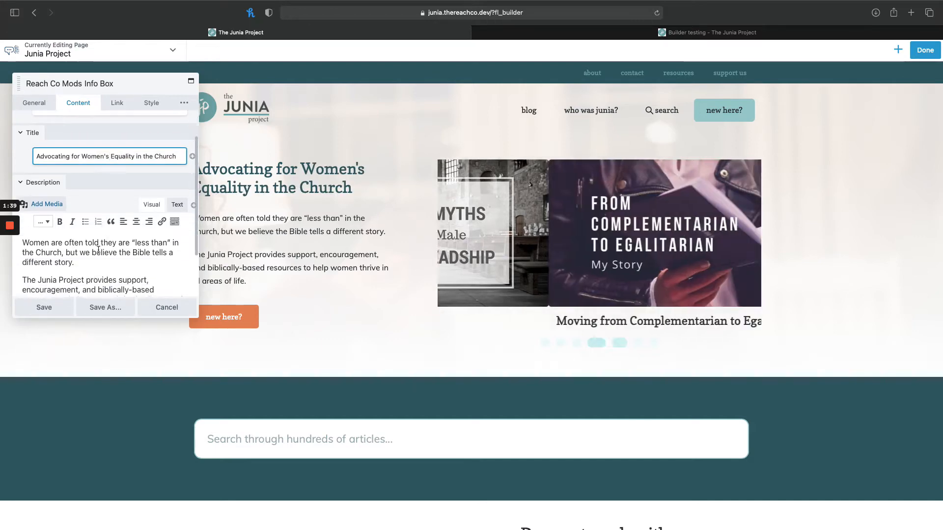
click(93, 253)
click(72, 314)
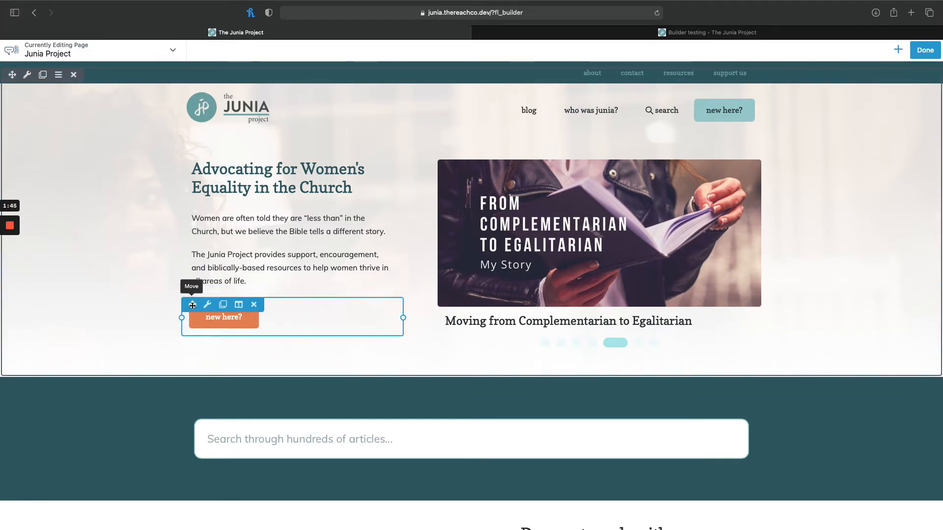
Move the "new here?" button module above the hero heading and back below the description text.
drag(193, 304, 248, 139)
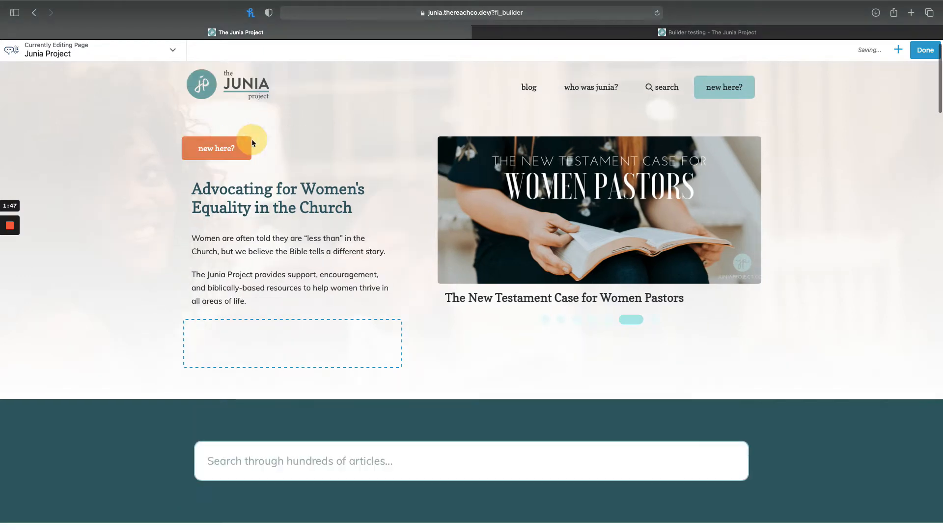
drag(183, 138, 269, 327)
drag(195, 299, 302, 318)
Open the column settings for the column holding the hero heading text.
mouse_move(231, 152)
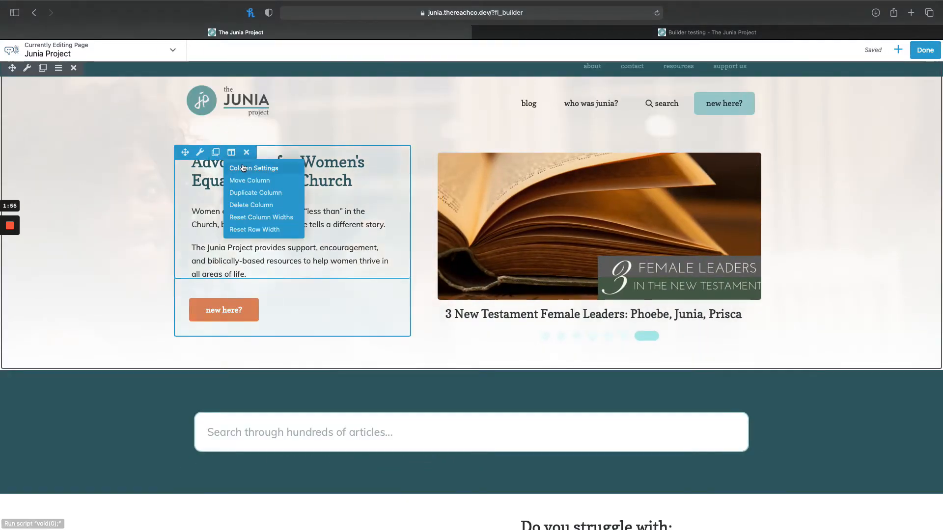
click(243, 168)
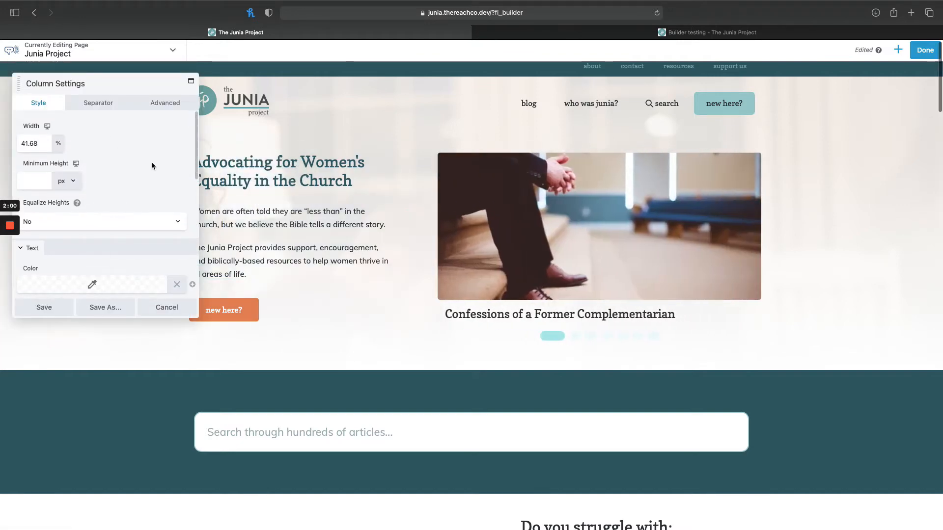
Browse the saved rows, columns and modules available for adding to the page.
click(899, 51)
click(898, 79)
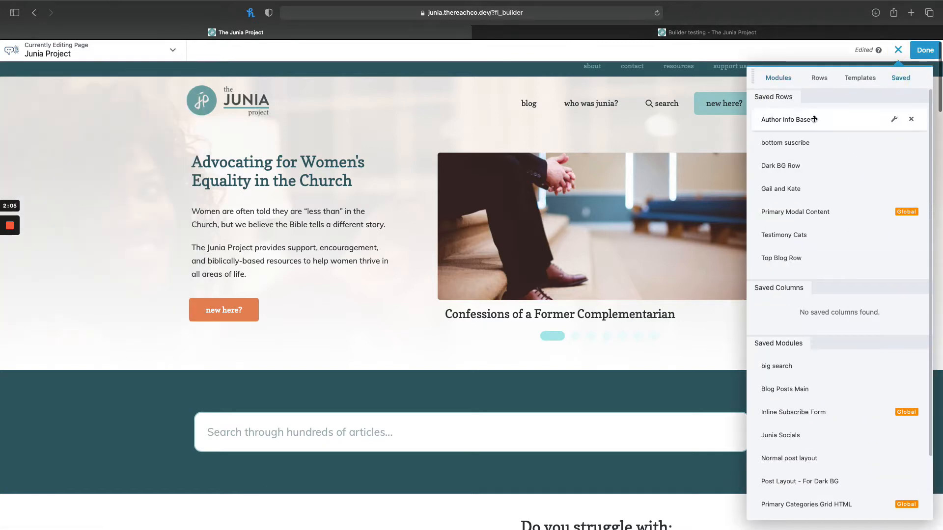
scroll(825, 449, down, 3)
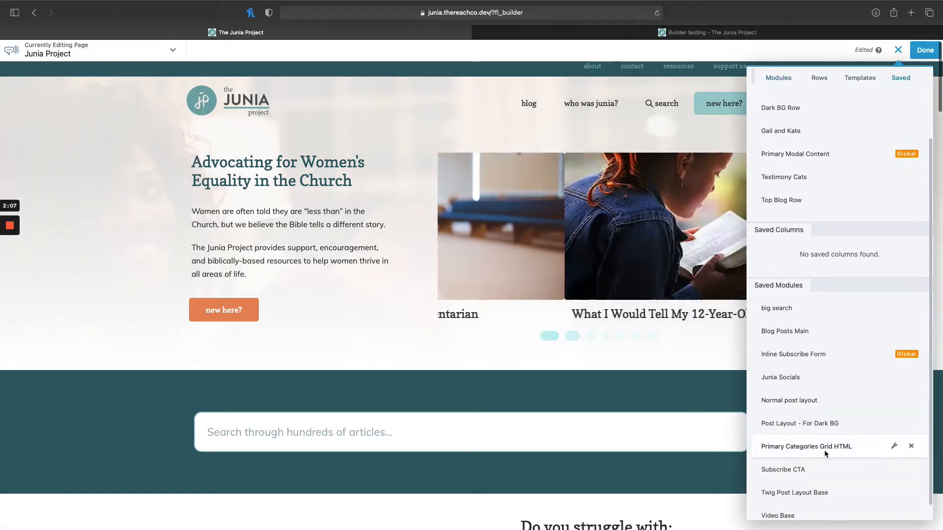
scroll(786, 432, up, 3)
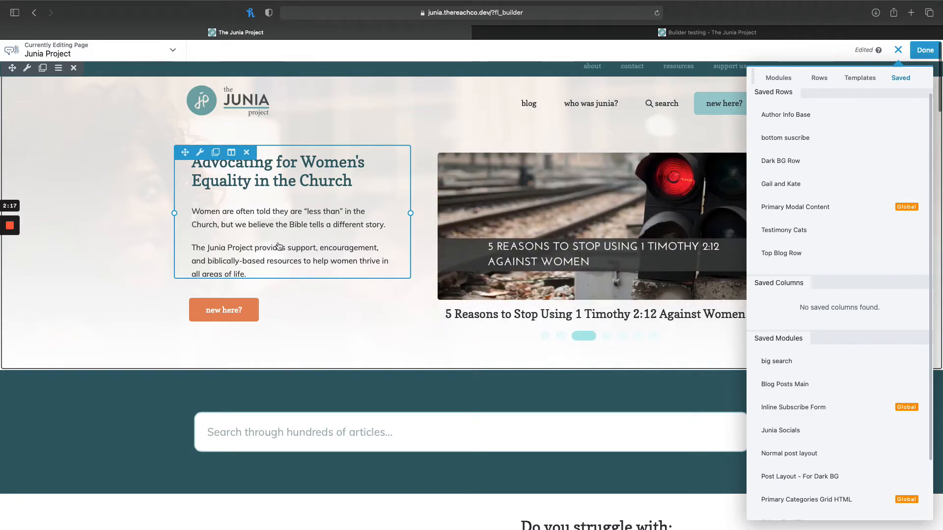
key(ctrl+Up)
click(525, 32)
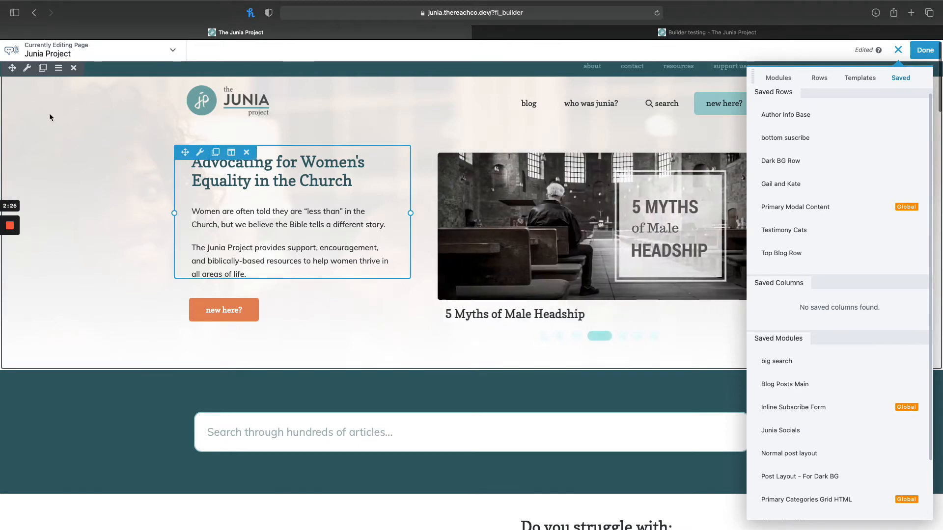
Open the hero row's settings and dock the settings window along the right edge of the page.
scroll(46, 104, up, 1)
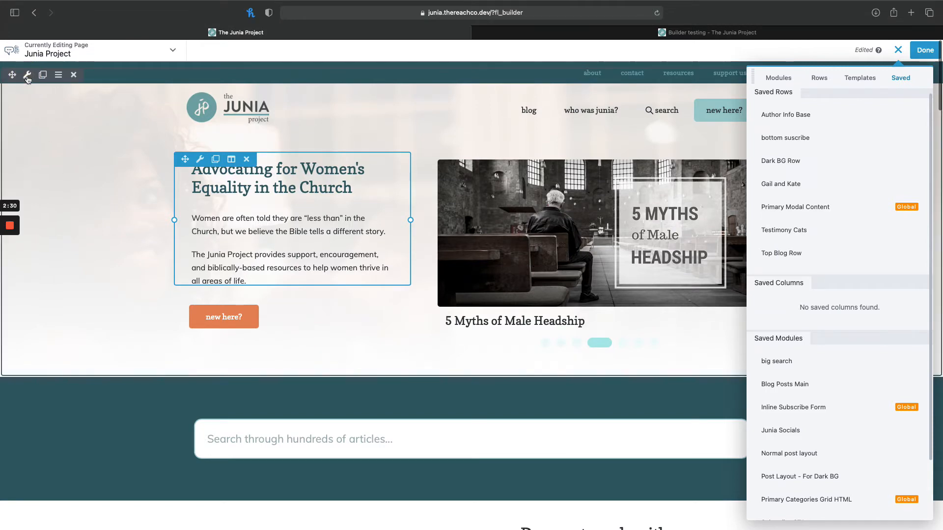
click(27, 75)
drag(84, 83, 927, 116)
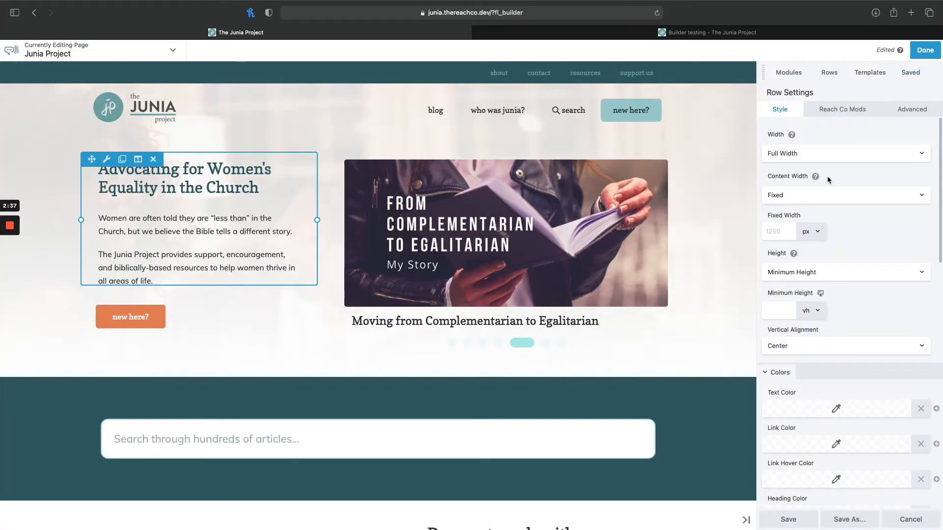
Review the hero row's width, height, colour, background photo and overlay settings.
mouse_move(788, 136)
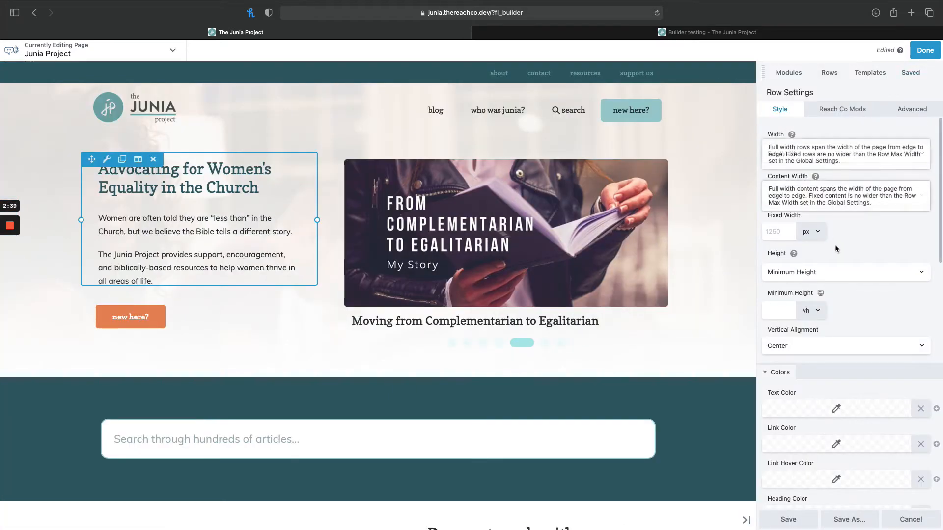
scroll(835, 248, down, 3)
scroll(835, 252, down, 8)
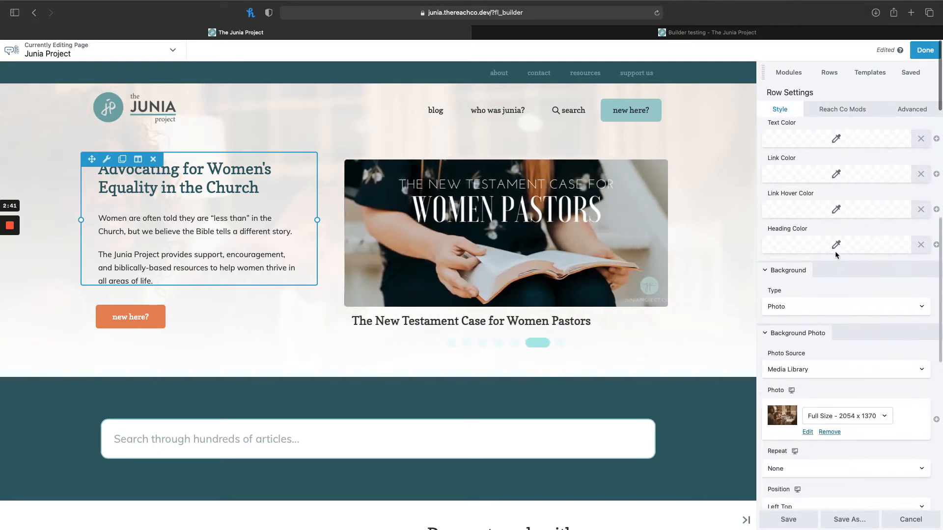
scroll(835, 252, up, 1)
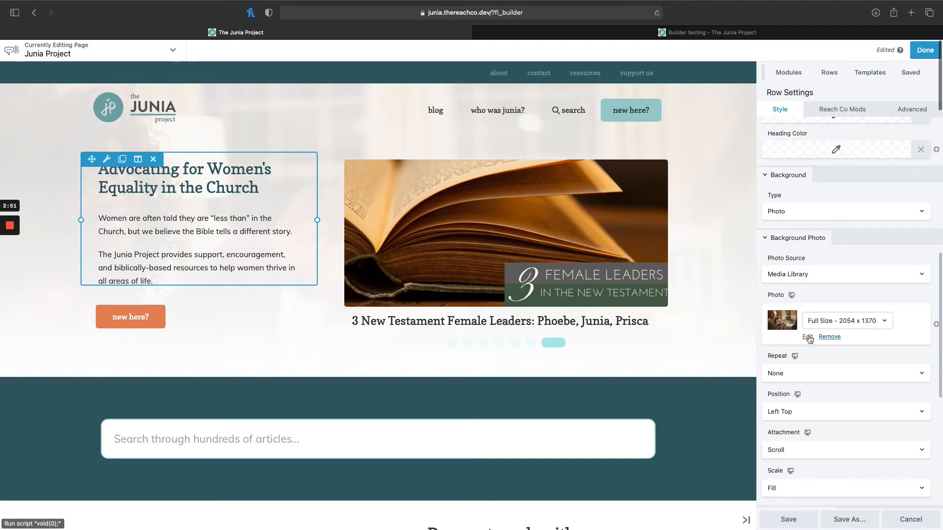
scroll(820, 378, down, 6)
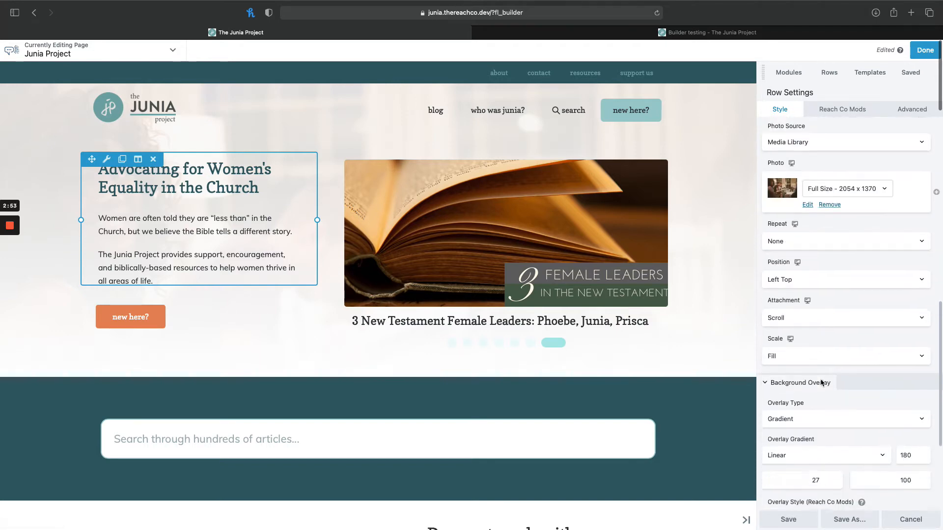
scroll(821, 381, up, 1)
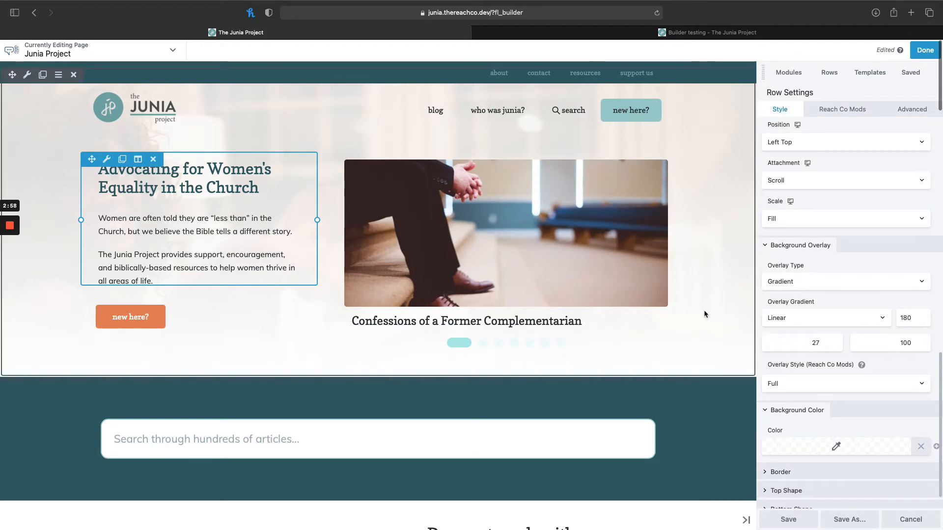
Check the gradient style and overlay type choices available for the hero row's background overlay.
click(815, 322)
click(809, 293)
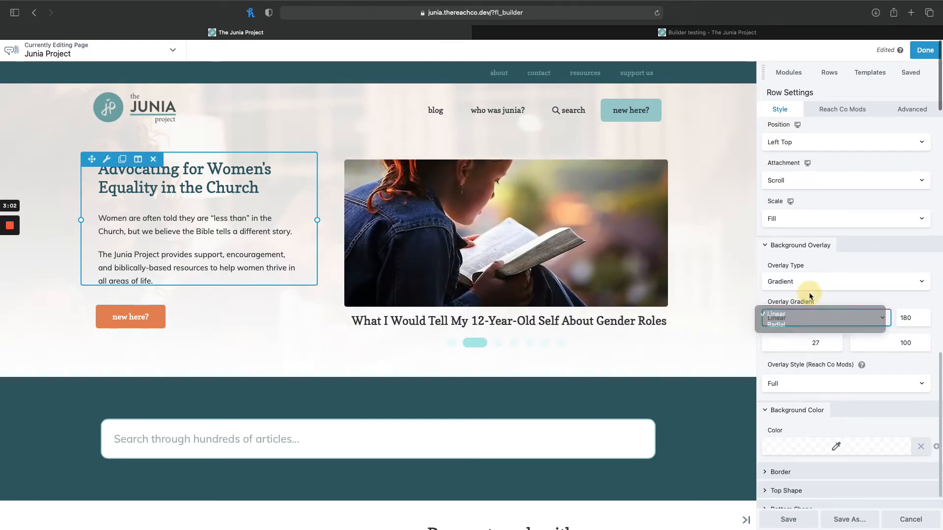
click(793, 281)
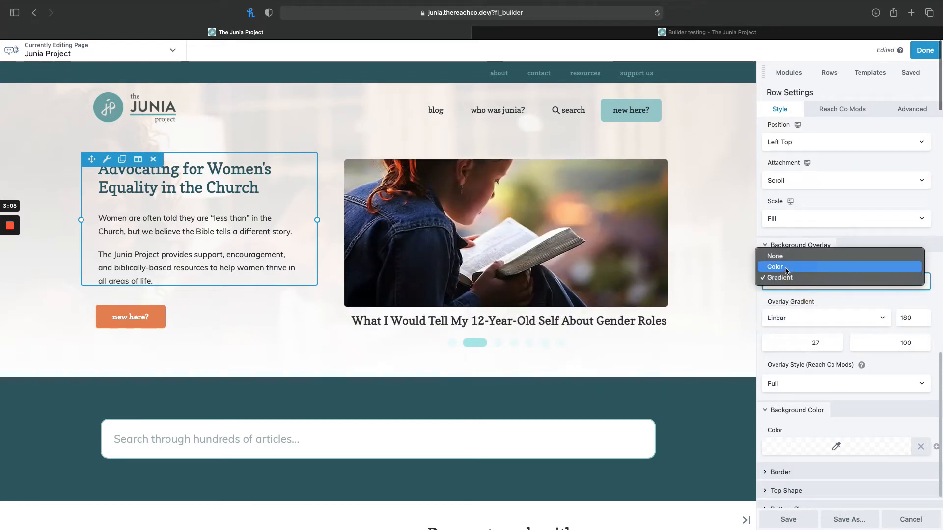
click(838, 289)
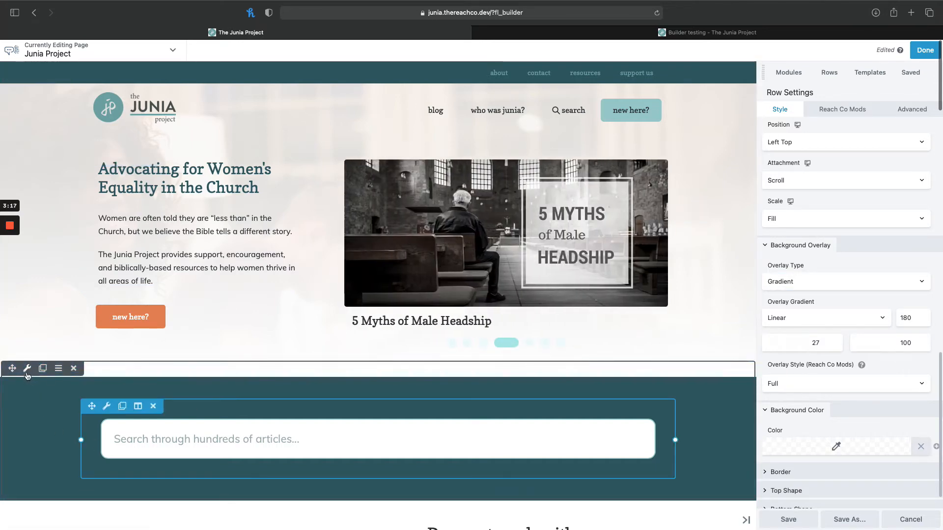
Open the settings of the article search row and review its width, colour and background options.
click(28, 369)
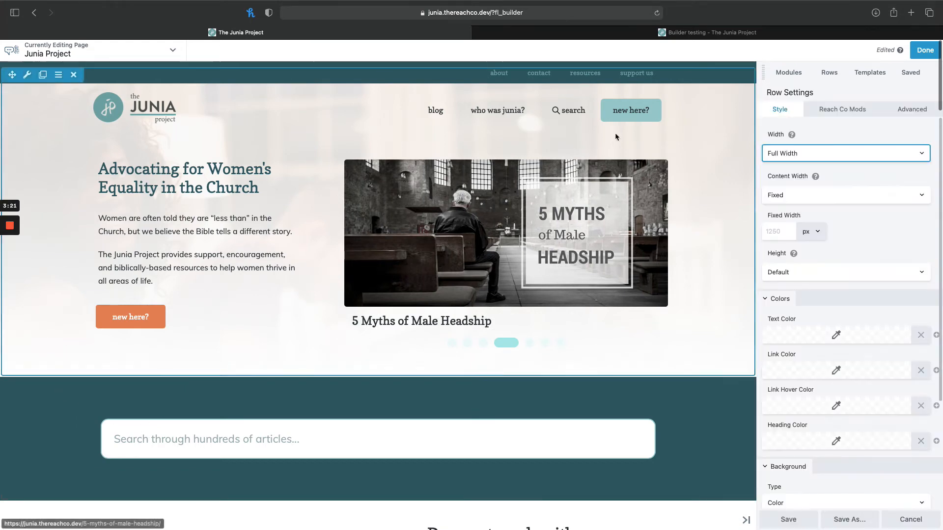
scroll(862, 258, down, 3)
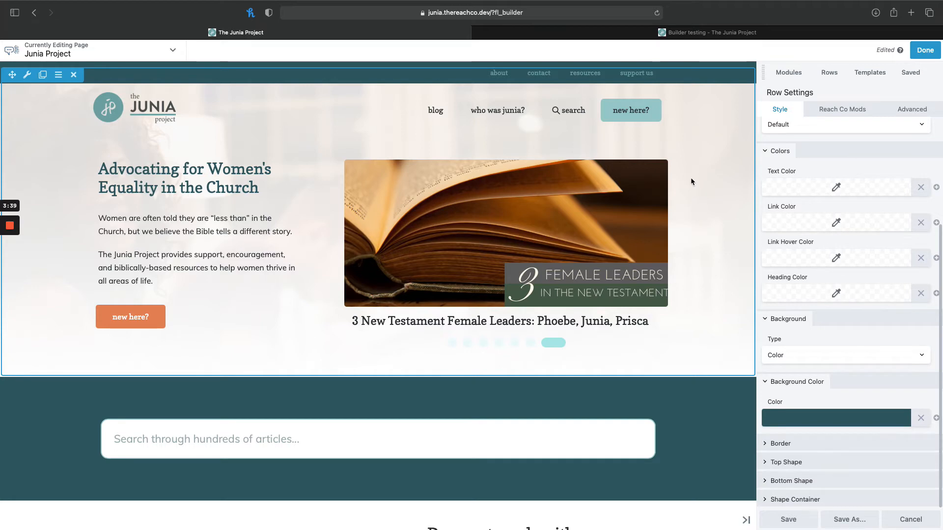
Open the hero post slider module's settings and examine its content query, template code and Timber CSS.
click(489, 221)
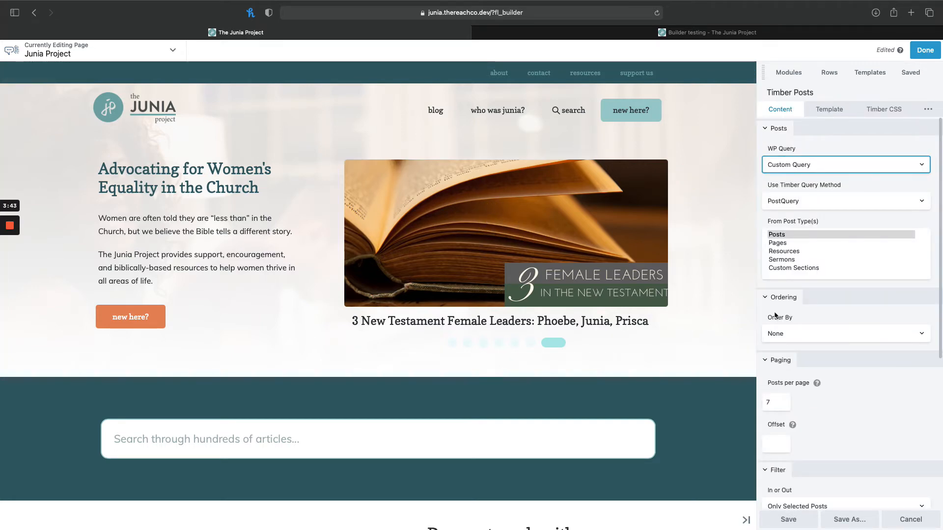
click(829, 109)
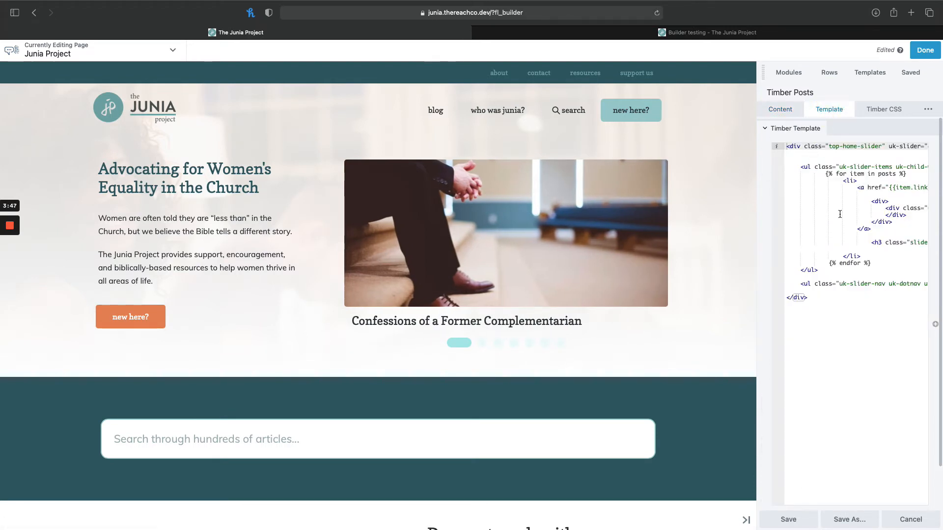
scroll(839, 214, right, 10)
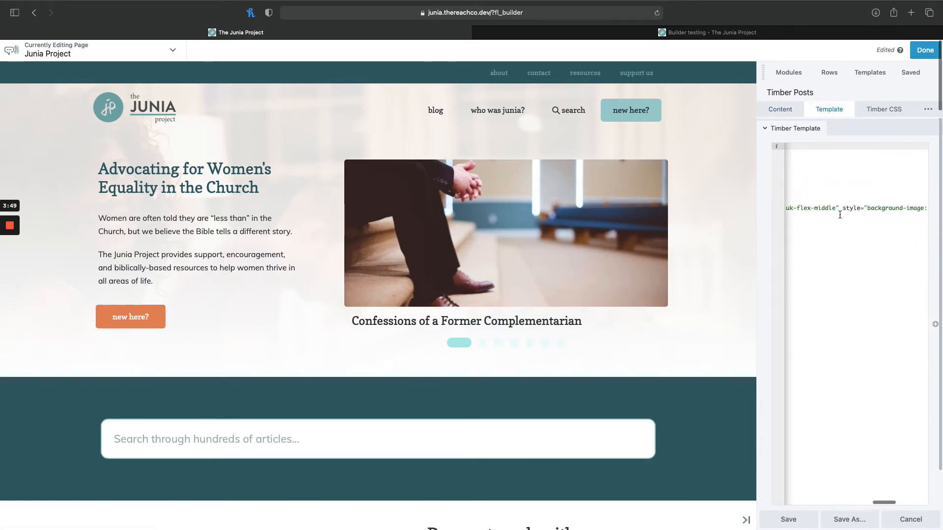
scroll(840, 214, left, 10)
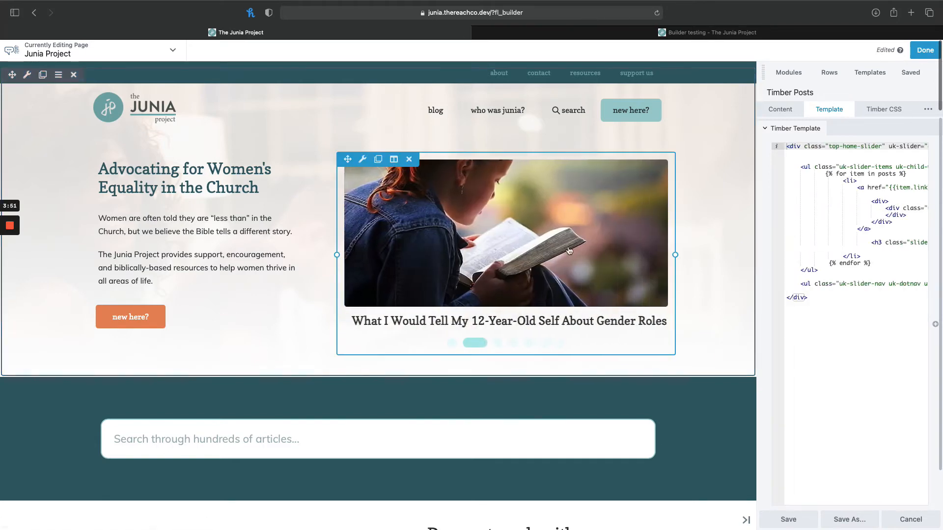
click(881, 109)
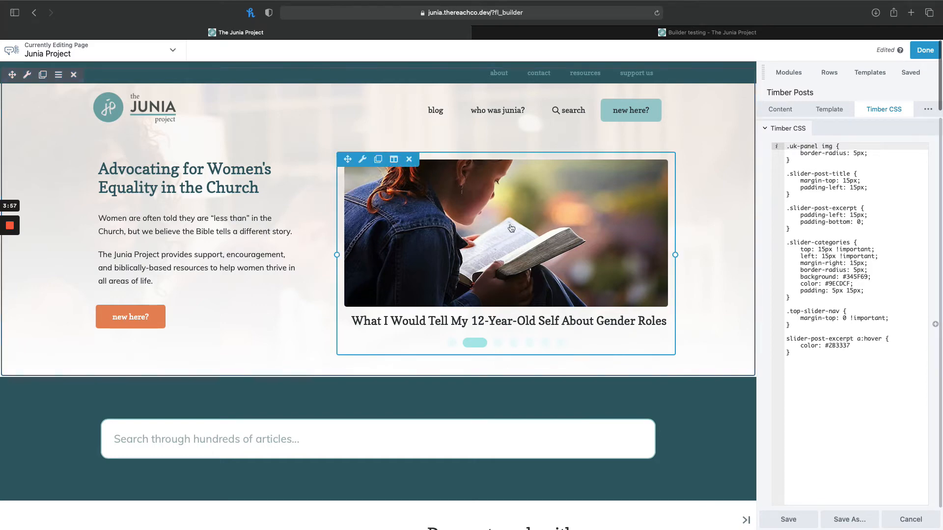
click(829, 109)
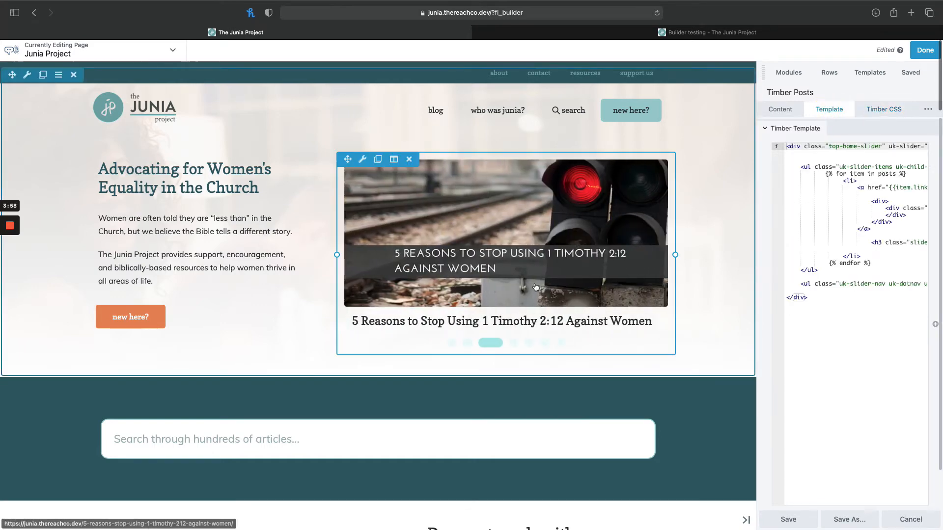
Open the Timber Posts module holding the "Find resources on..." cards and examine its template code.
scroll(536, 288, down, 5)
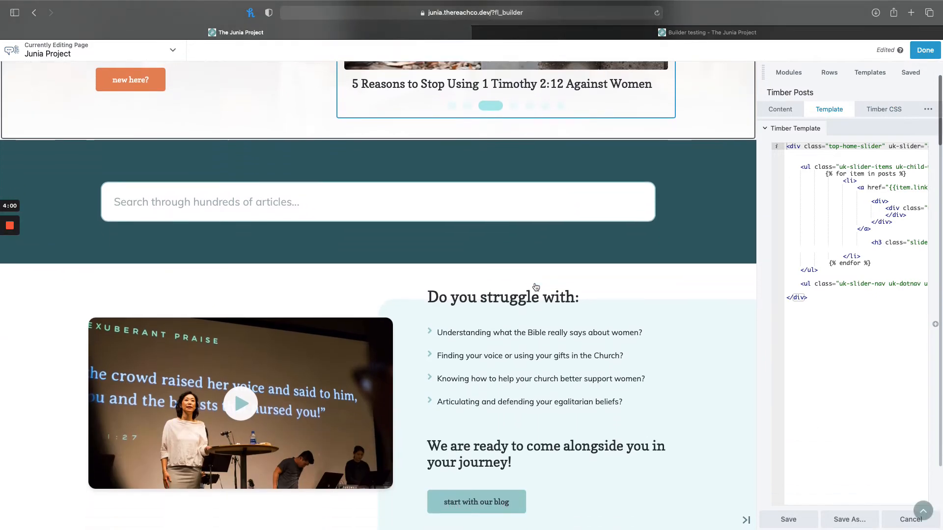
scroll(535, 288, down, 10)
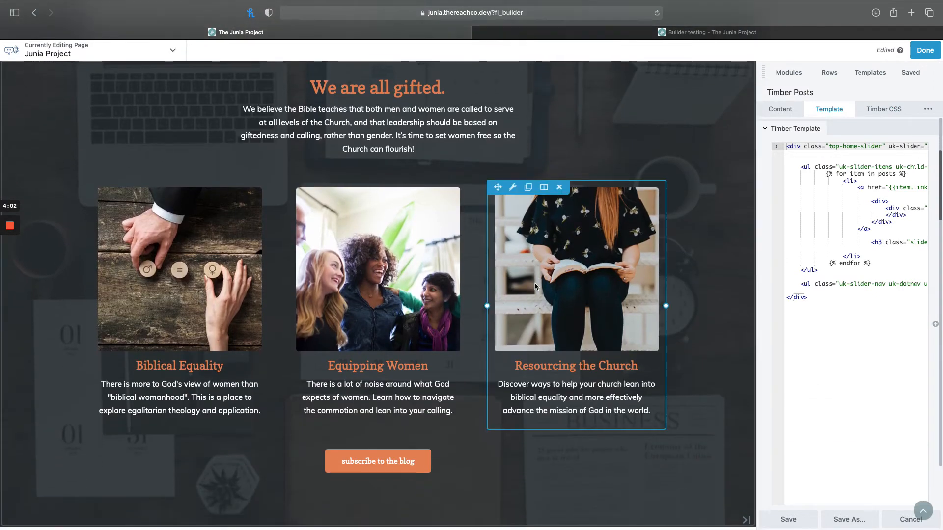
scroll(535, 287, down, 6)
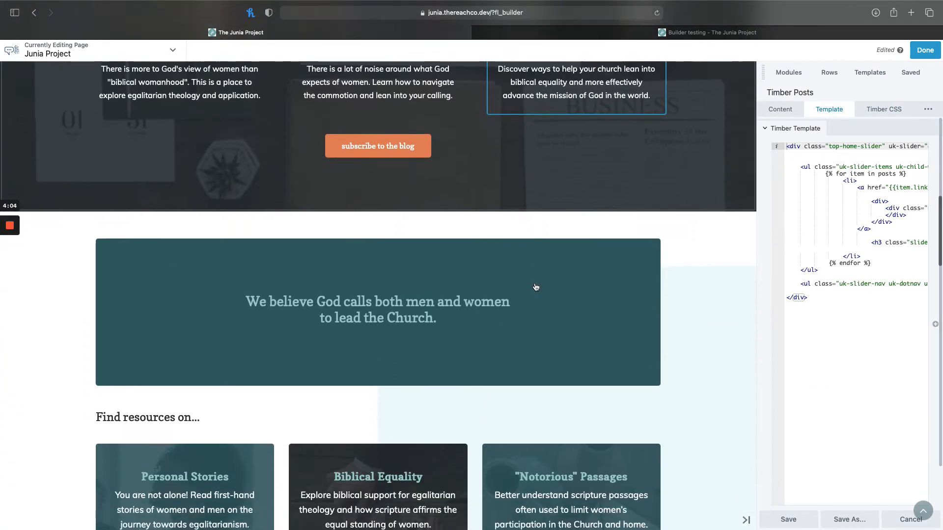
scroll(535, 287, down, 5)
scroll(473, 309, down, 1)
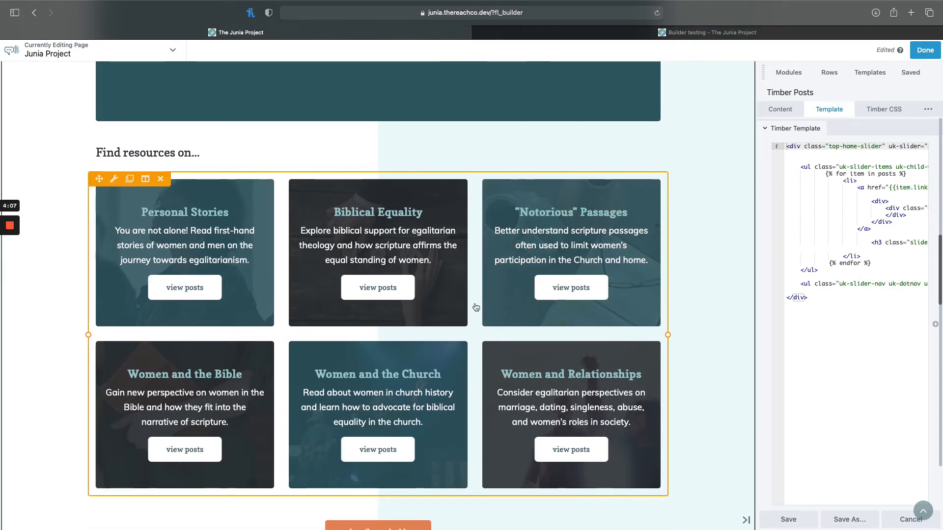
click(466, 338)
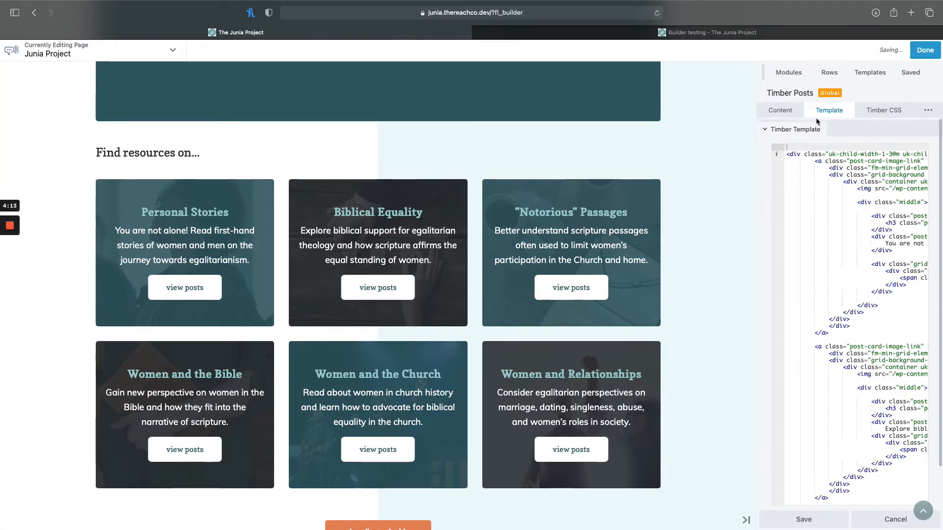
scroll(867, 270, right, 3)
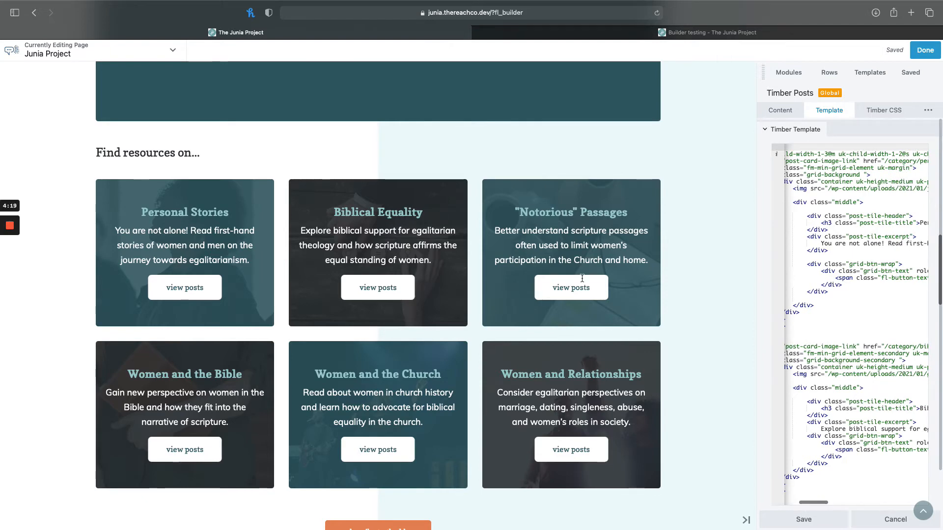
scroll(342, 158, up, 4)
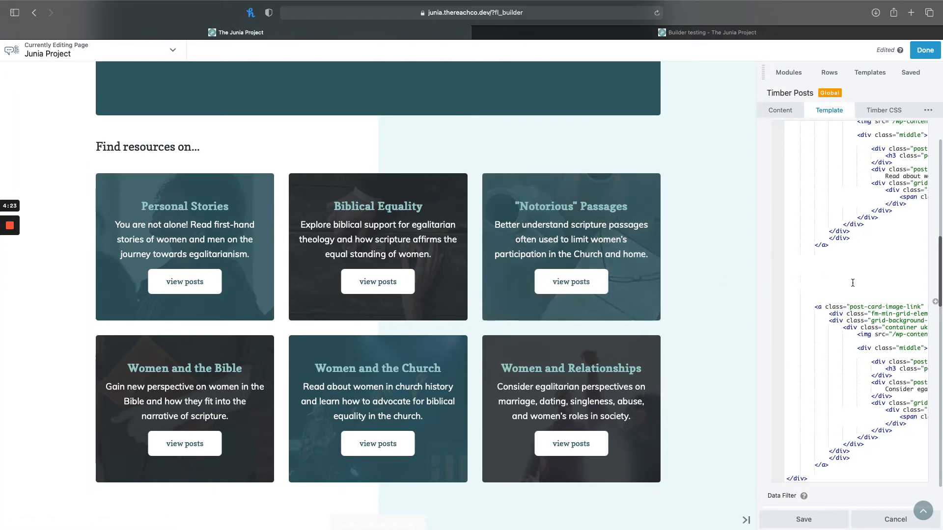
scroll(835, 282, right, 5)
Undock the Timber Posts settings window and place it so the Personal Stories card stays visible beside the template code.
drag(764, 74, 655, 94)
drag(650, 136, 253, 114)
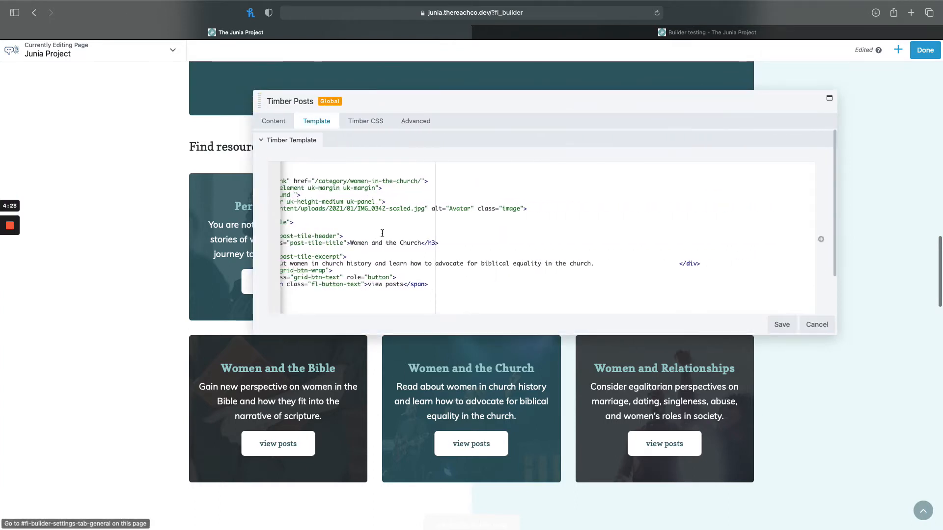
scroll(383, 234, left, 5)
scroll(382, 234, down, 8)
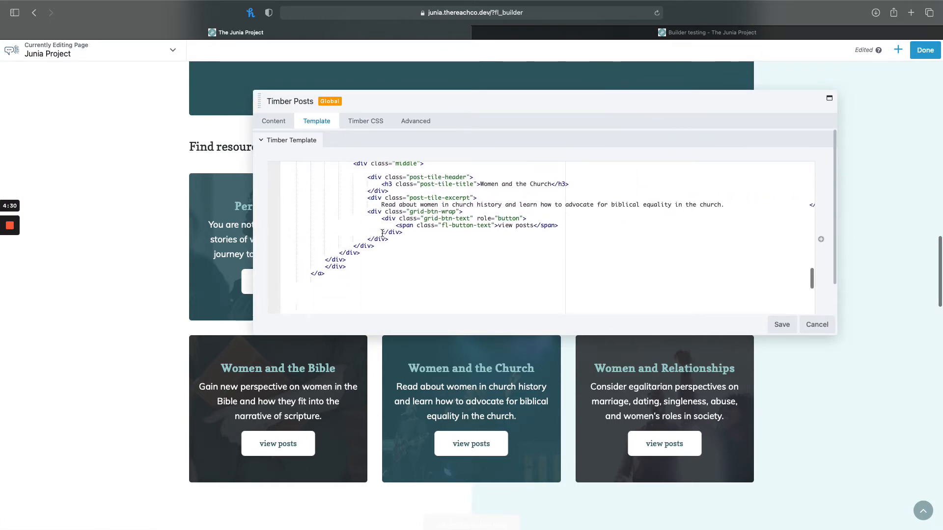
scroll(385, 153, up, 15)
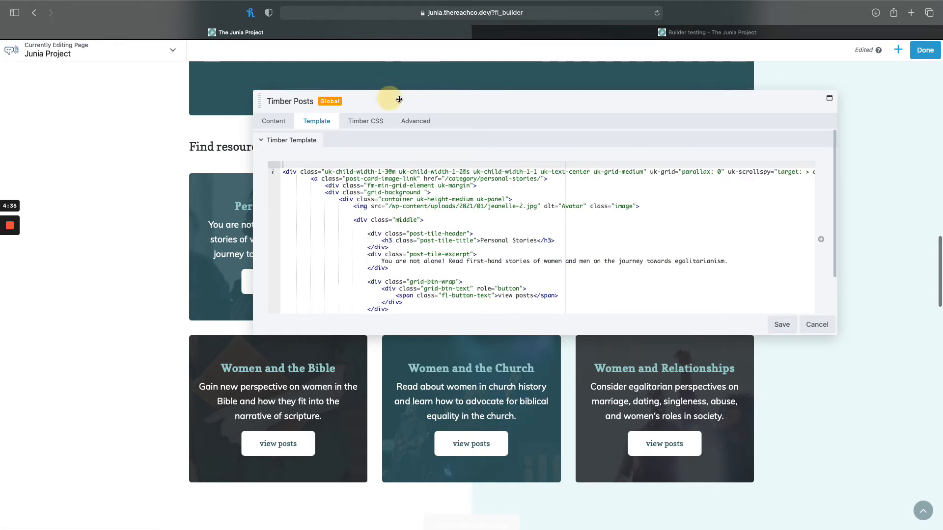
drag(393, 98, 493, 91)
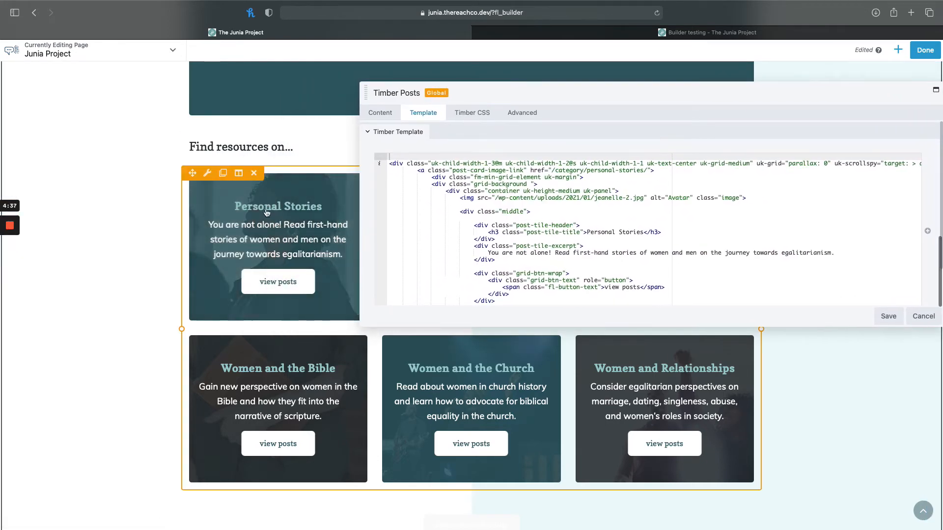
Locate the resource cards' titles and excerpt texts in the template code, and save the Timber Posts module.
double_click(633, 233)
click(627, 239)
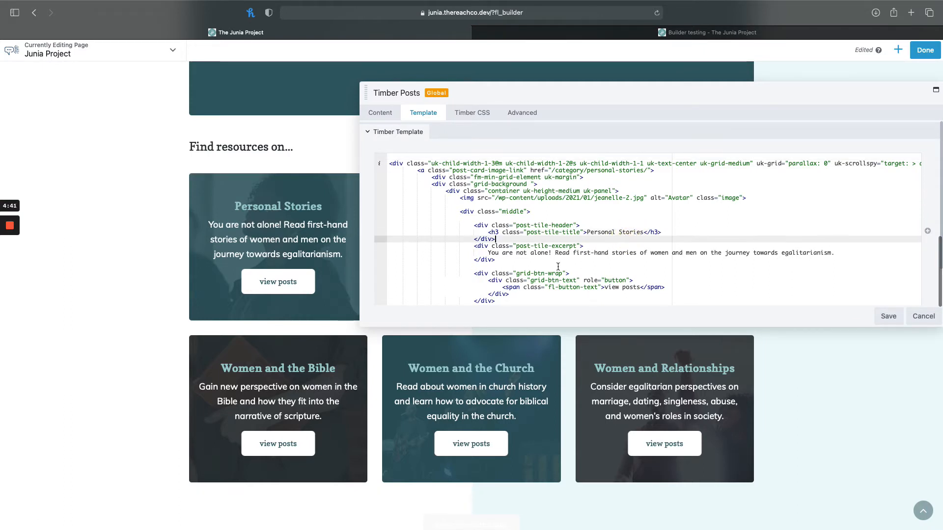
double_click(527, 254)
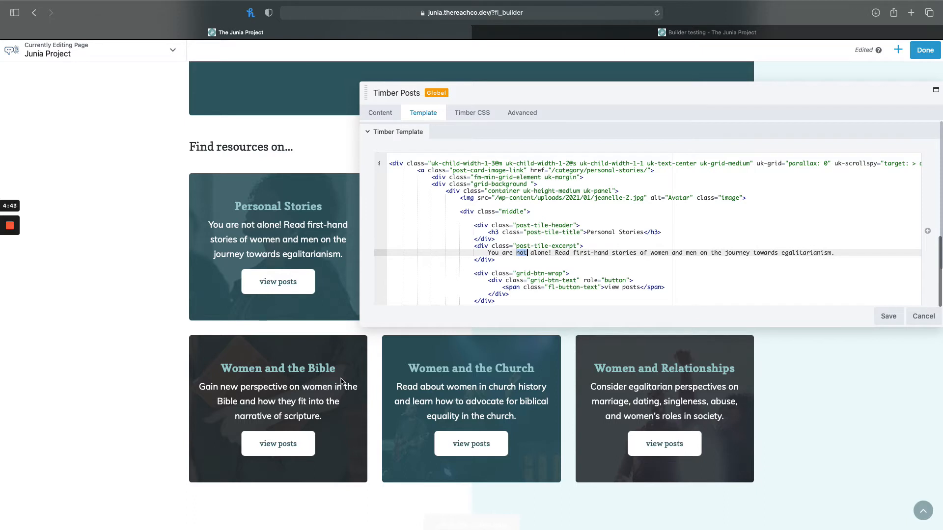
scroll(570, 240, down, 5)
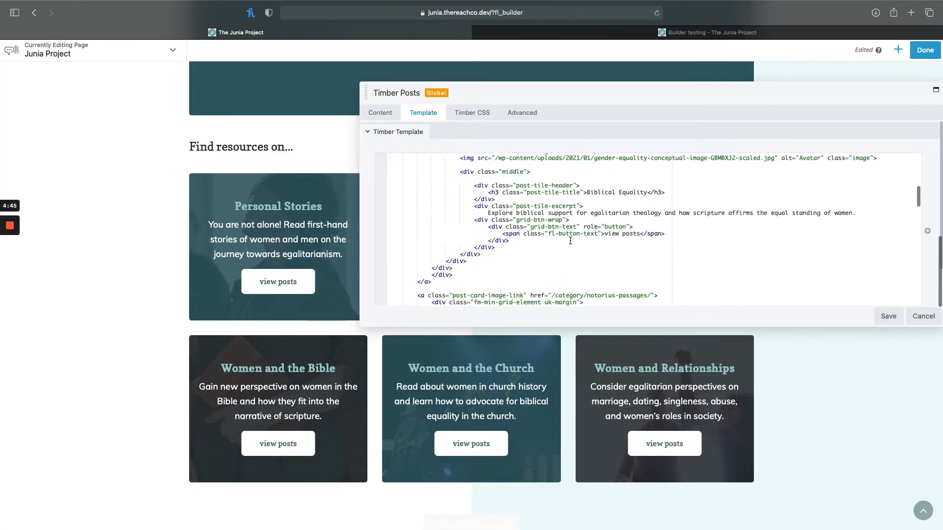
scroll(570, 240, down, 6)
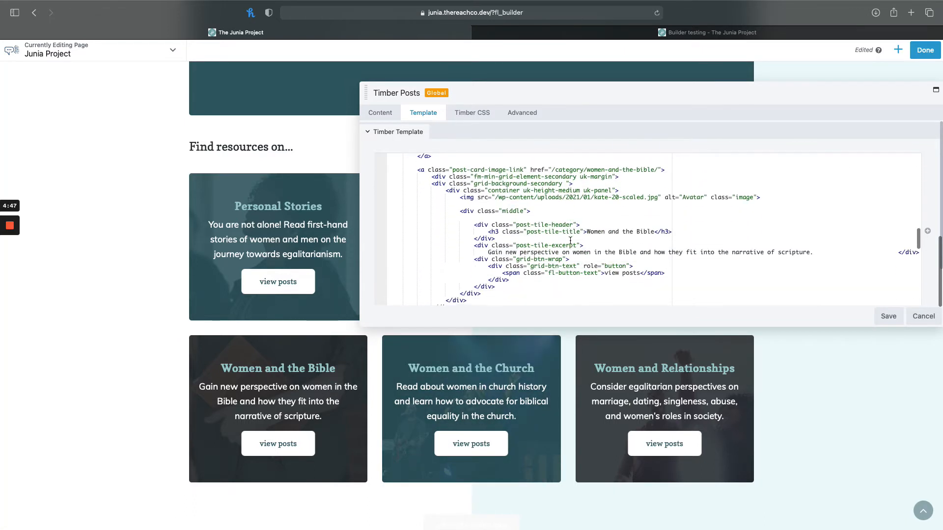
scroll(571, 240, down, 1)
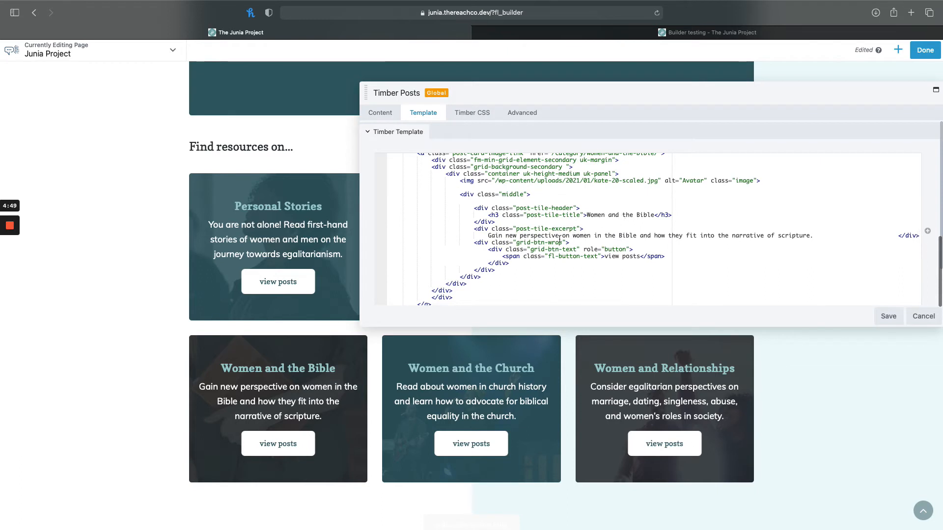
scroll(549, 227, up, 2)
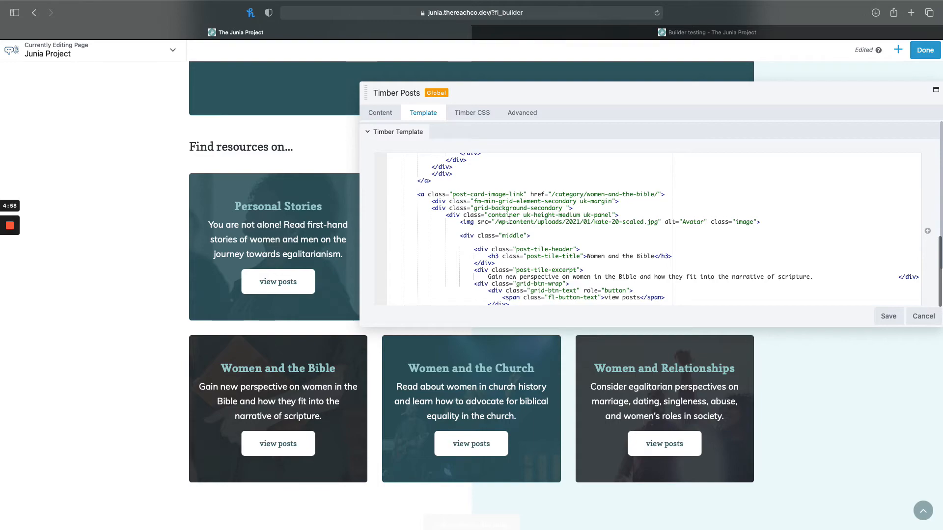
click(883, 313)
Open the page's builder tools, browse the list of saved revisions and return to the list of tools.
scroll(430, 211, up, 4)
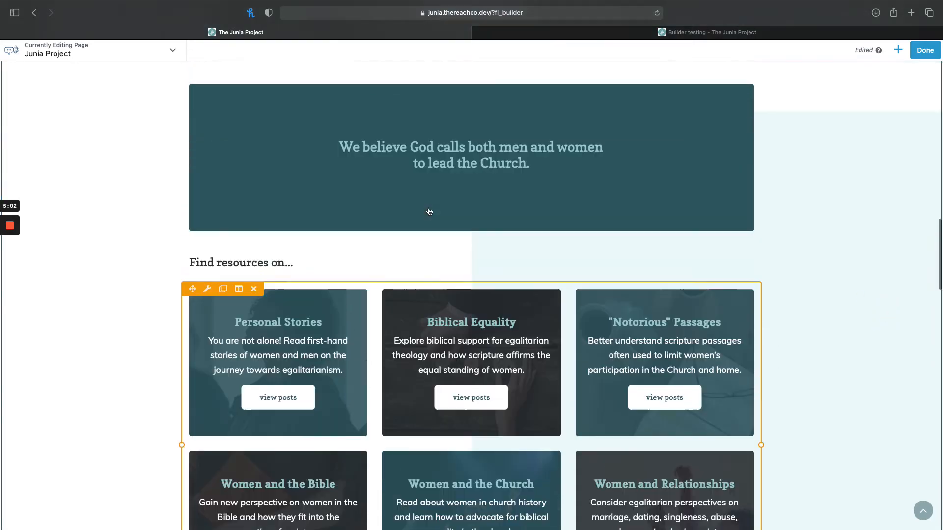
scroll(429, 211, up, 20)
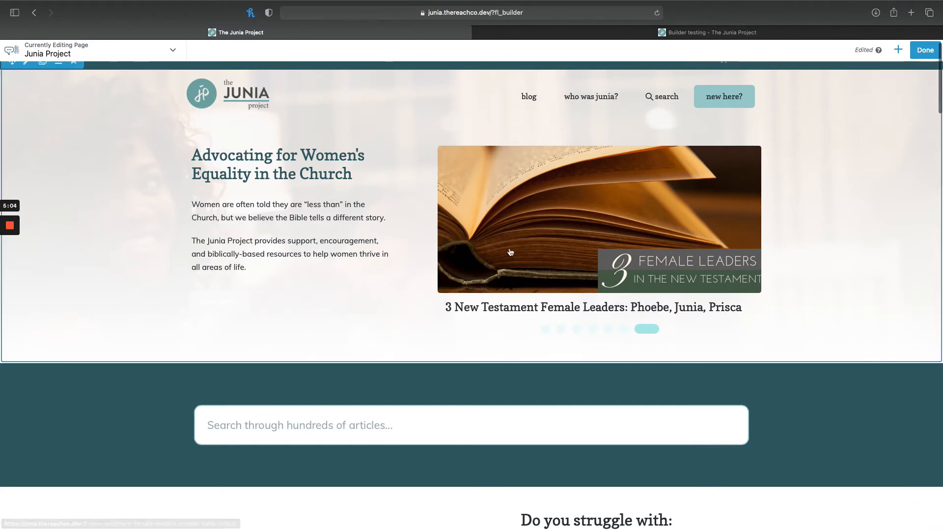
click(172, 51)
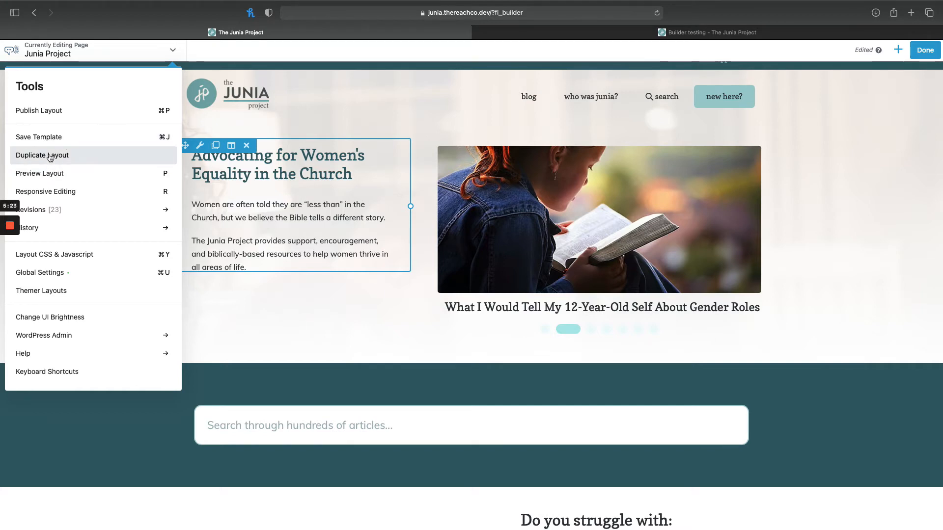
scroll(83, 182, down, 1)
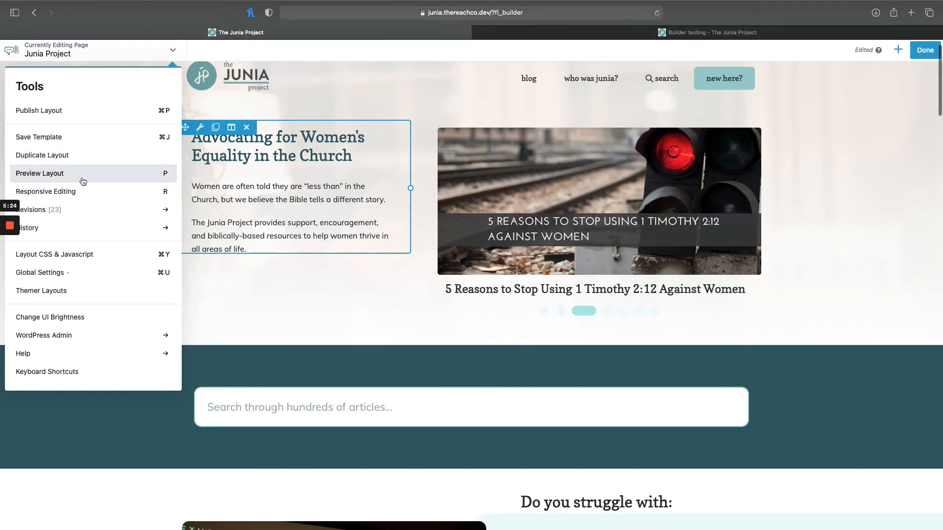
click(96, 210)
scroll(112, 431, down, 5)
scroll(112, 431, down, 5)
scroll(139, 427, up, 10)
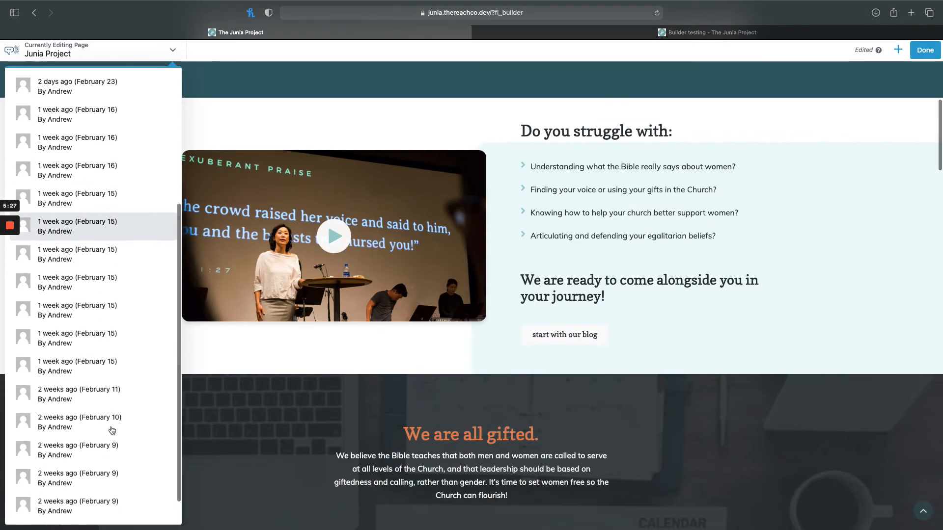
click(154, 99)
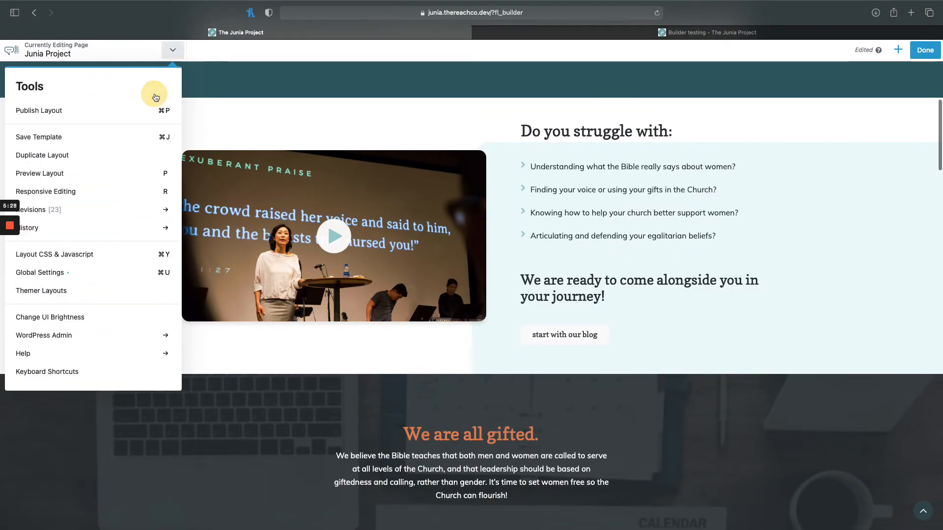
scroll(93, 231, down, 1)
scroll(94, 231, down, 1)
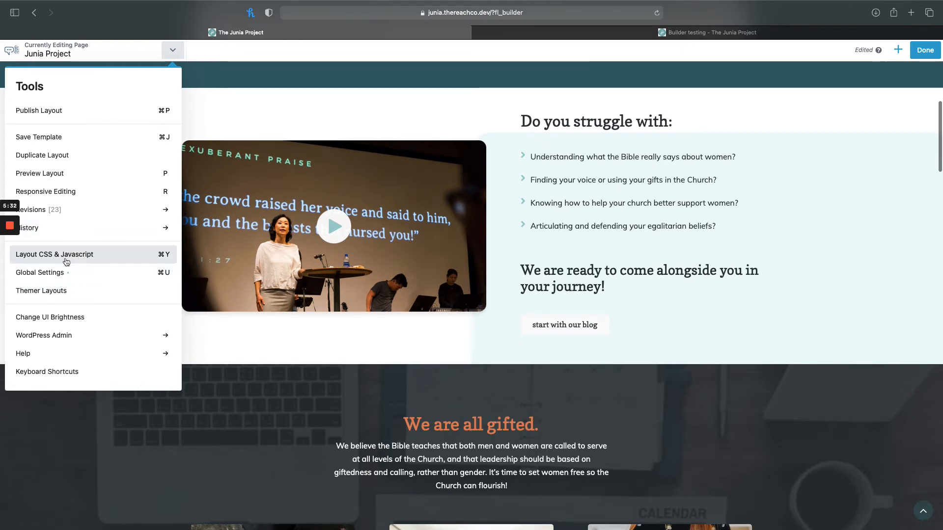
Examine the page's layout CSS and JavaScript code and close the window without saving.
click(91, 256)
click(301, 111)
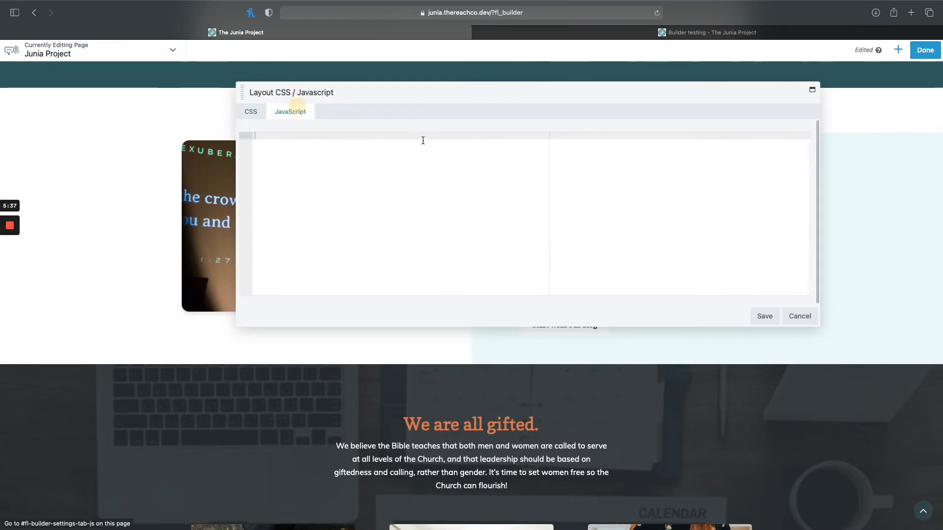
click(808, 318)
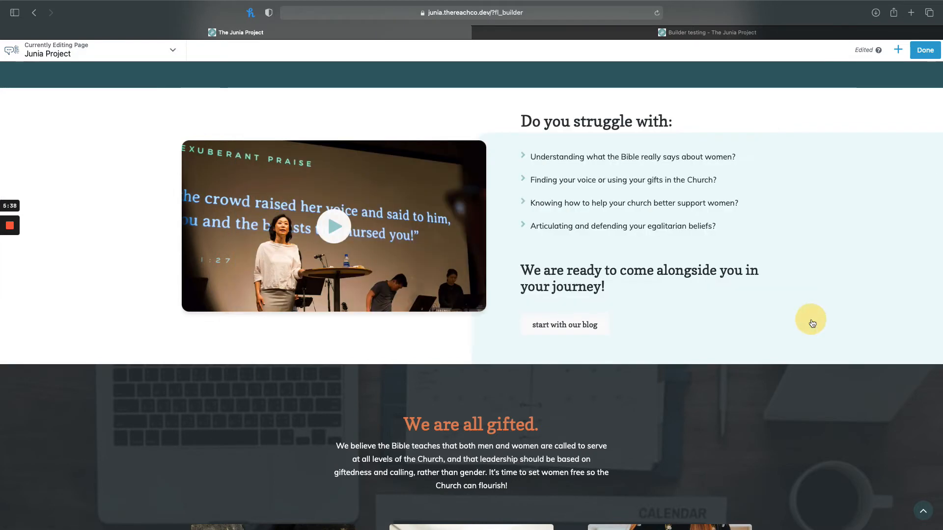
Examine the custom code areas in the builder's Global Settings, including JavaScript, and save the settings.
click(172, 49)
click(72, 271)
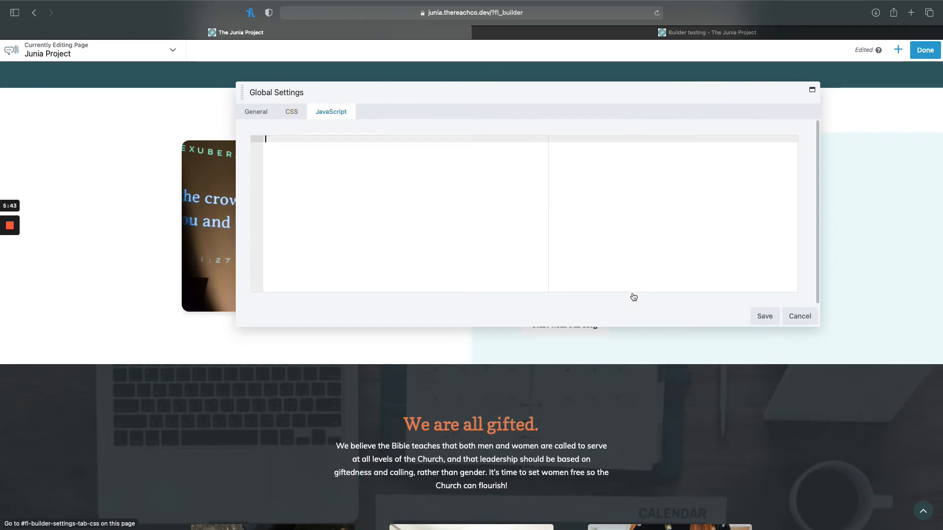
click(764, 316)
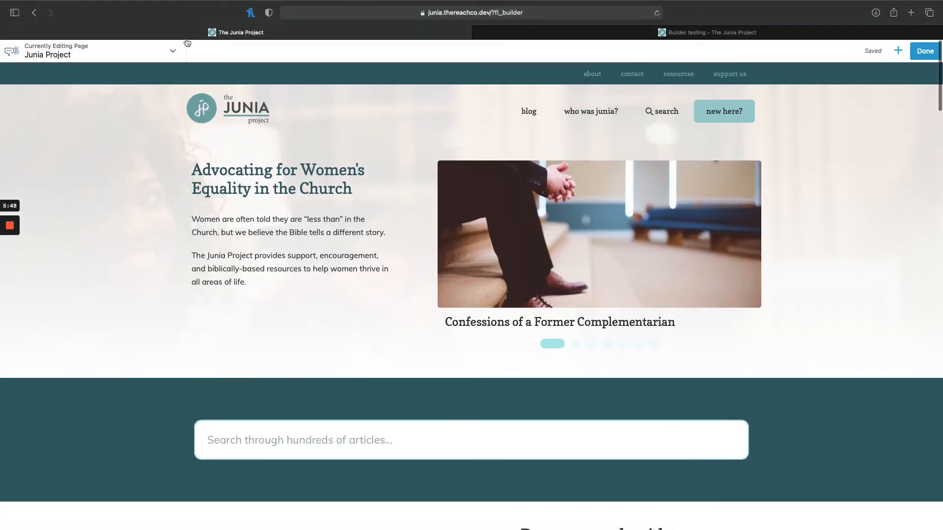
Try the builder interface's dark brightness, switch back to the light one and close the tools list.
click(173, 49)
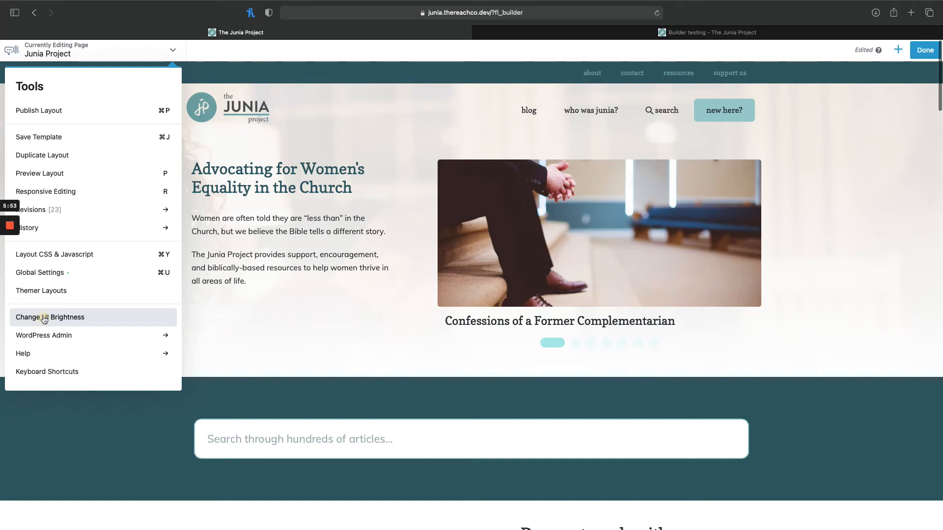
click(45, 319)
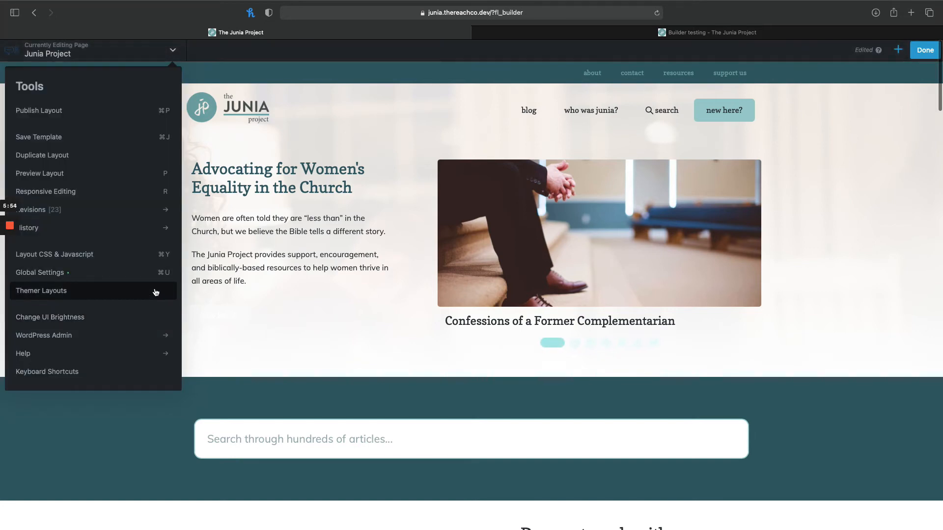
click(66, 317)
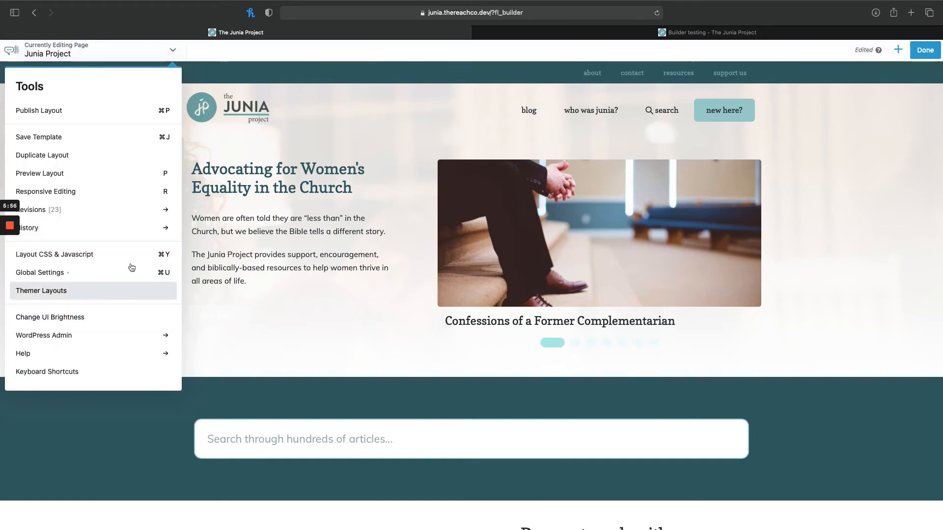
click(249, 342)
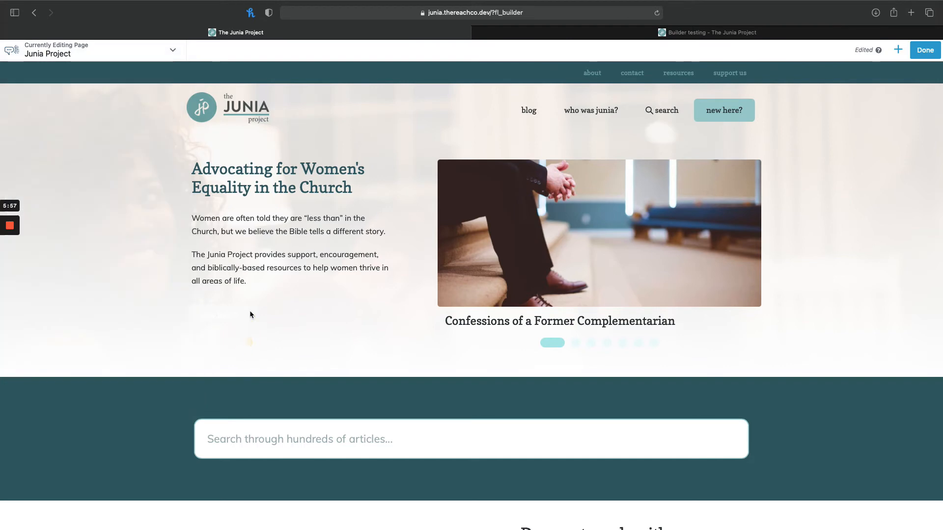
Look through the full list of Standard Modules that can be added to the page, from Basic to Toolbox.
click(897, 50)
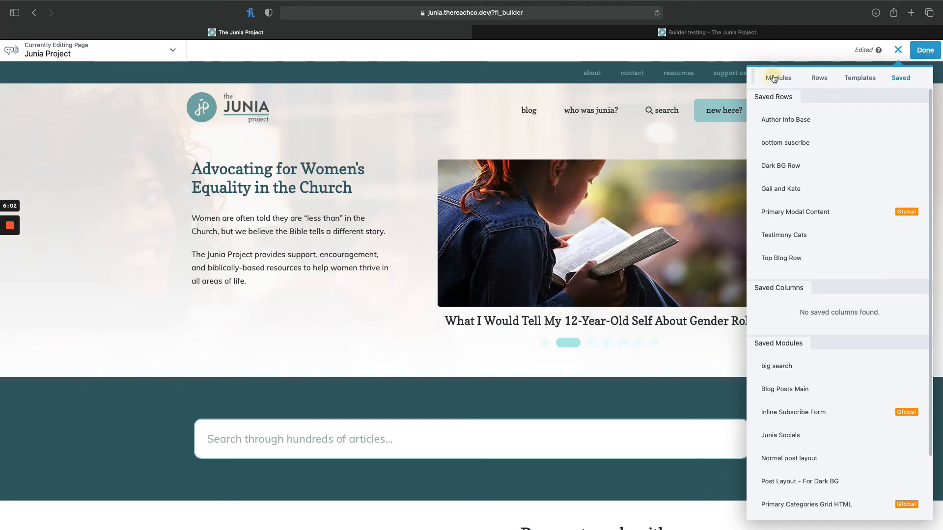
click(774, 79)
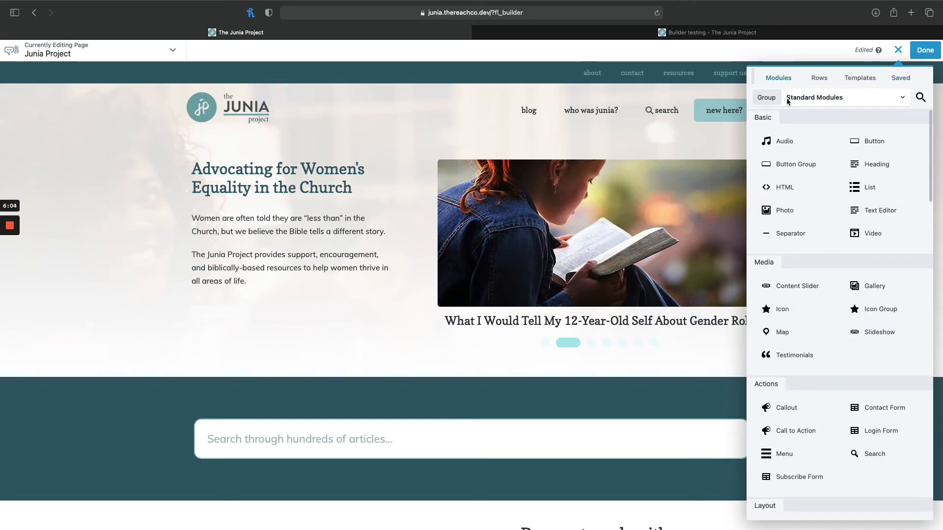
scroll(829, 293, down, 1)
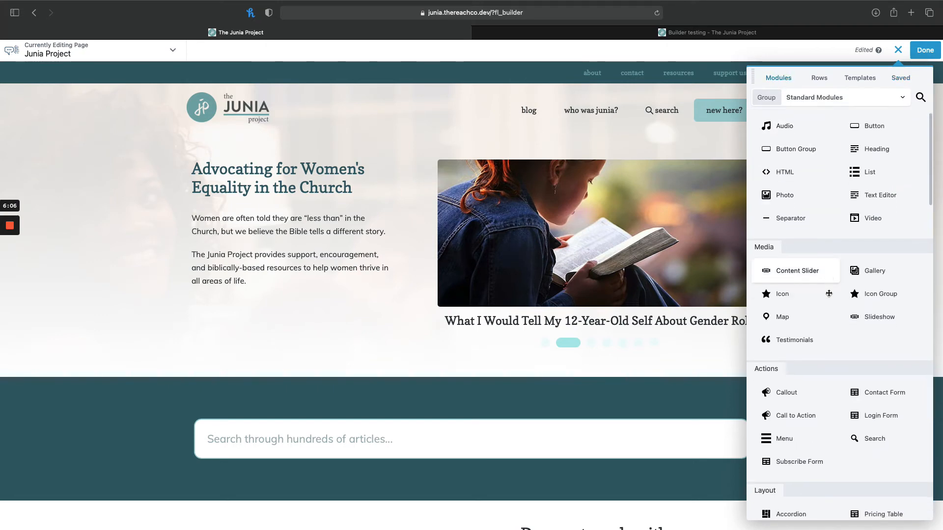
scroll(829, 293, down, 15)
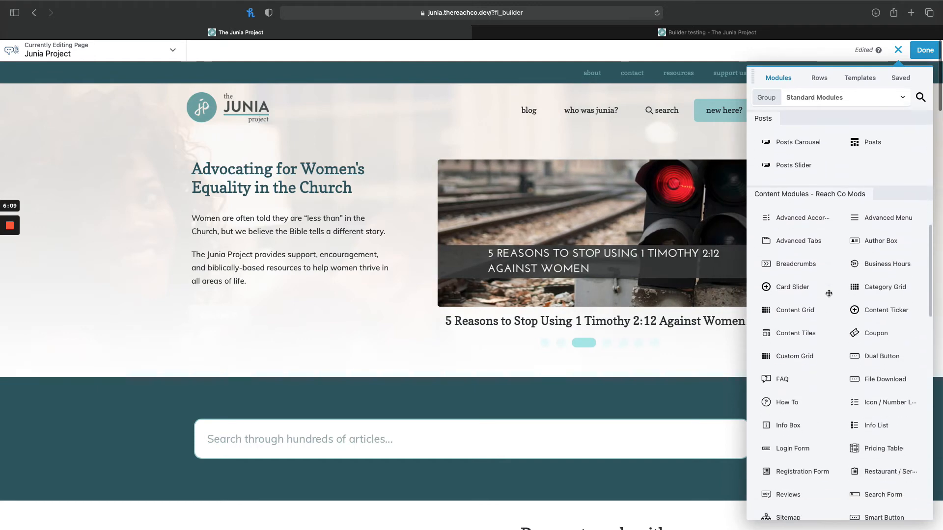
scroll(829, 293, down, 10)
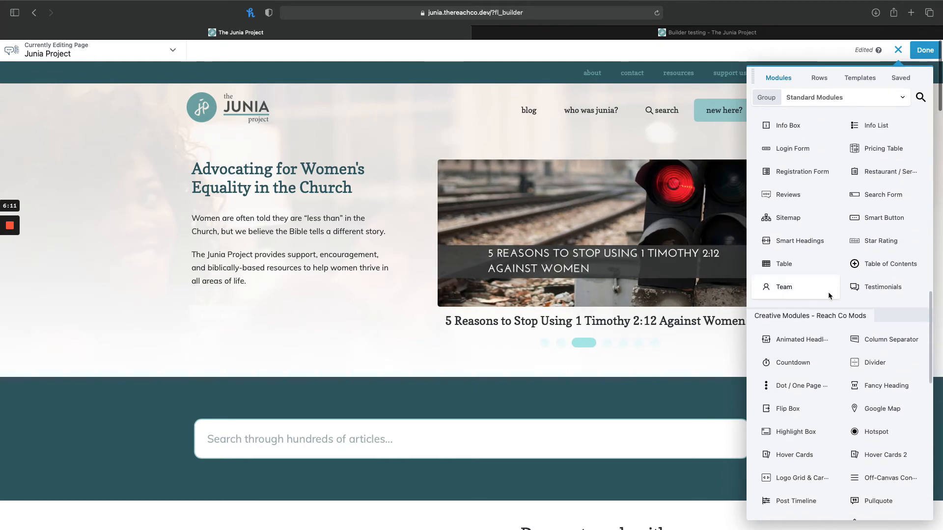
scroll(829, 294, down, 7)
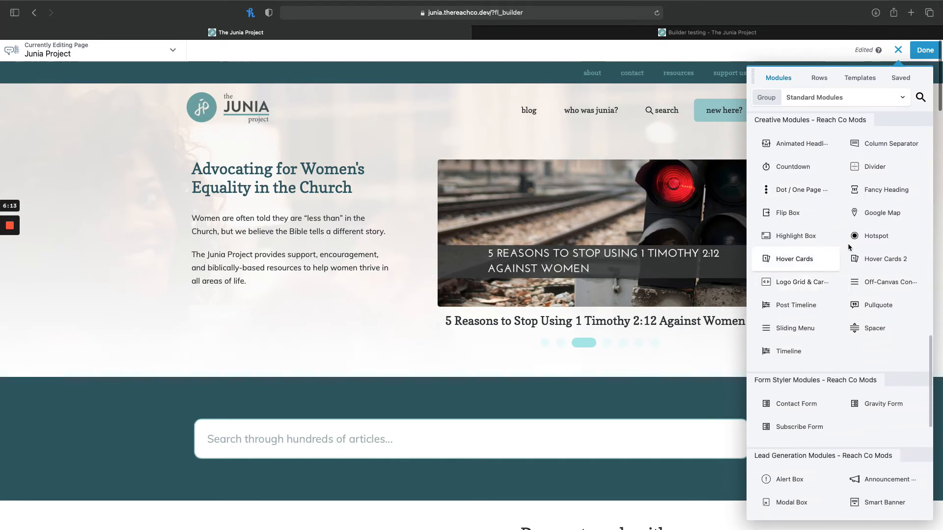
scroll(874, 302, down, 4)
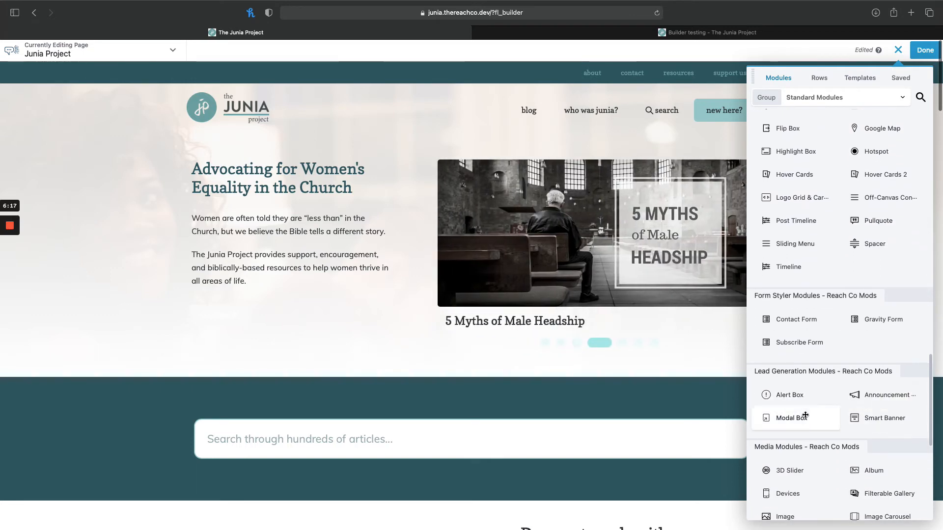
scroll(837, 428, down, 9)
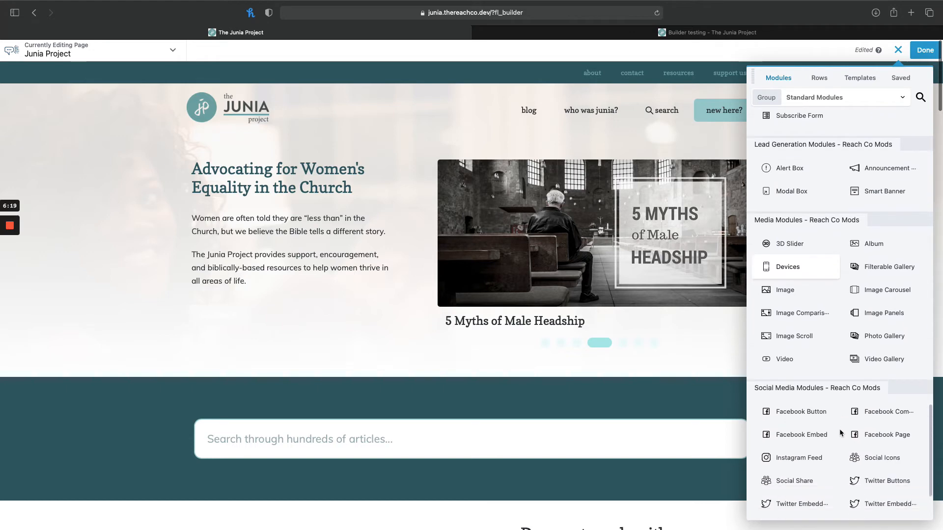
scroll(840, 434, down, 4)
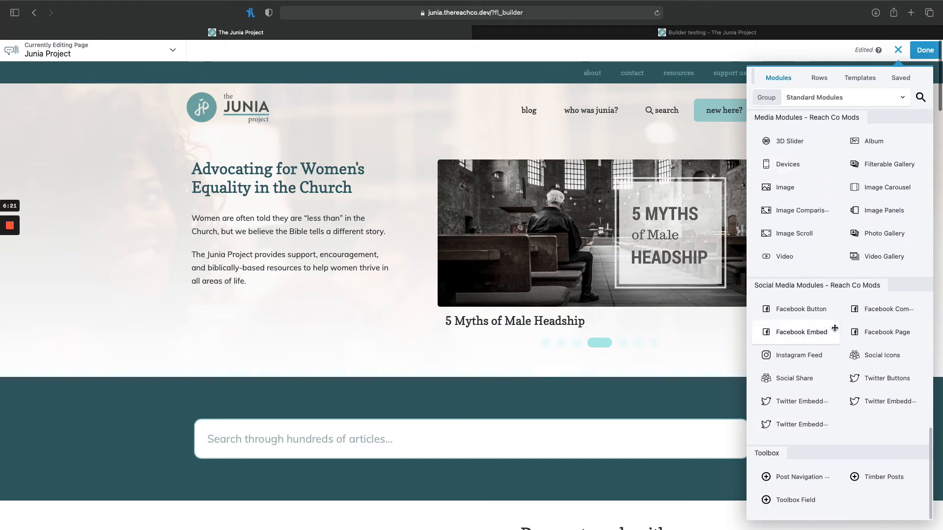
scroll(843, 299, up, 10)
scroll(843, 299, up, 5)
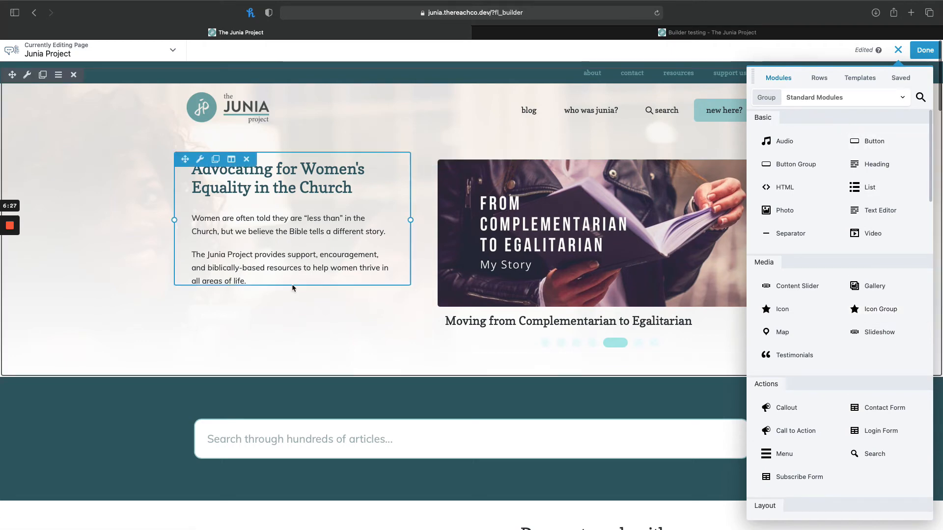
Search the available modules for "button" and for "callout".
click(920, 97)
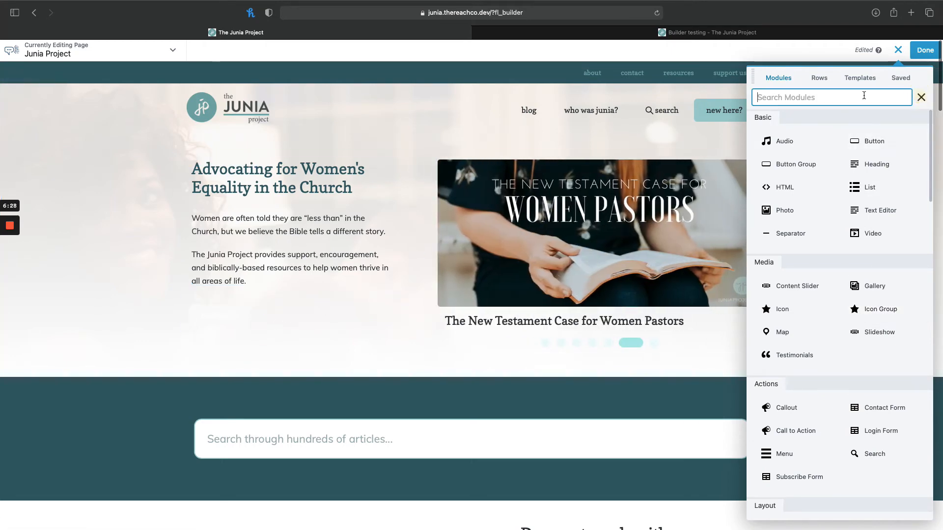
text(button)
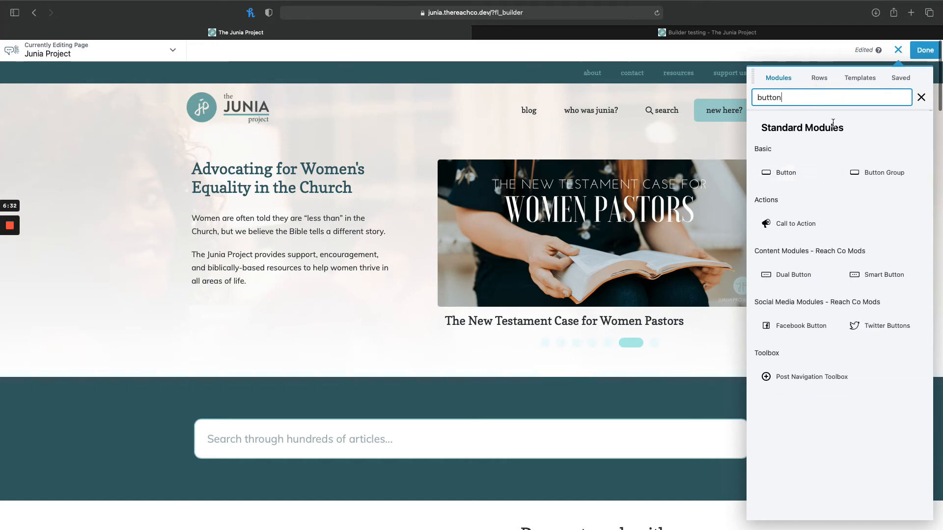
double_click(780, 104)
text(callout)
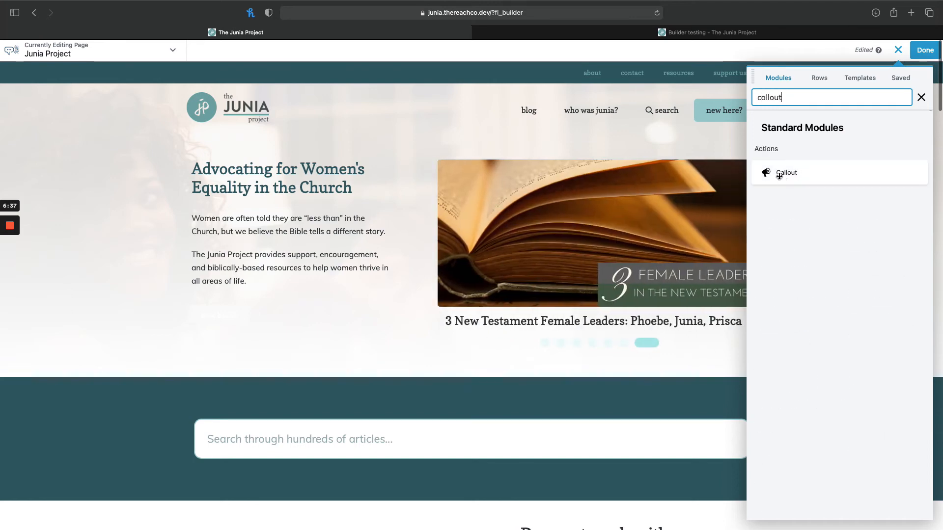
Browse the row column layouts, the Saved Templates group and the saved rows and modules, and close the content list.
click(819, 78)
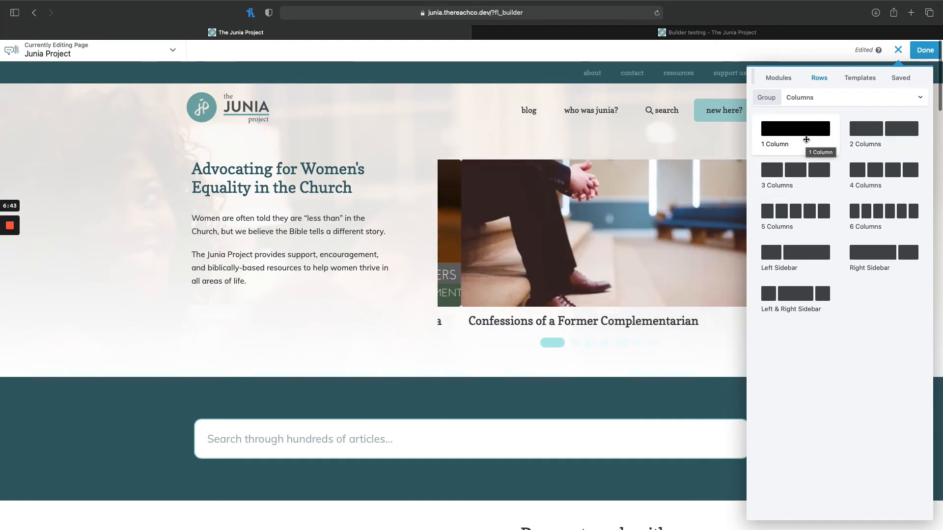
click(857, 80)
click(867, 97)
click(799, 167)
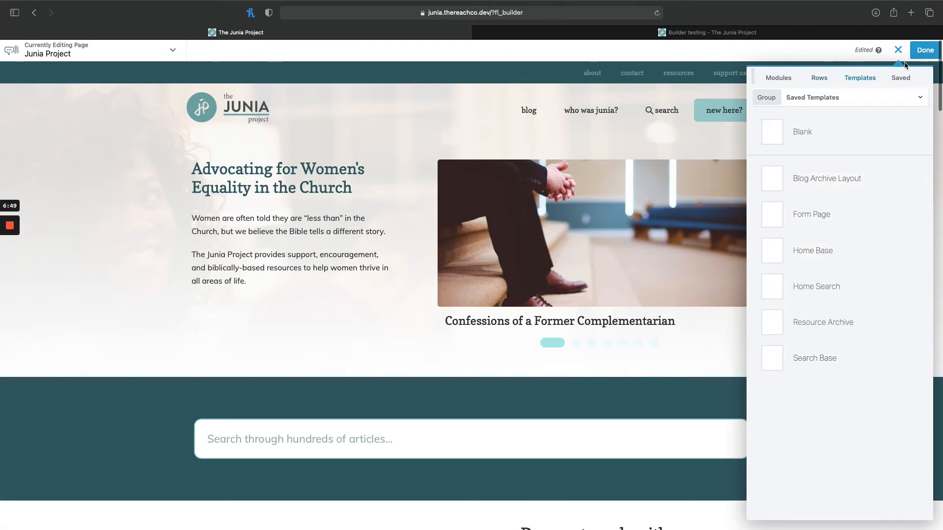
click(901, 78)
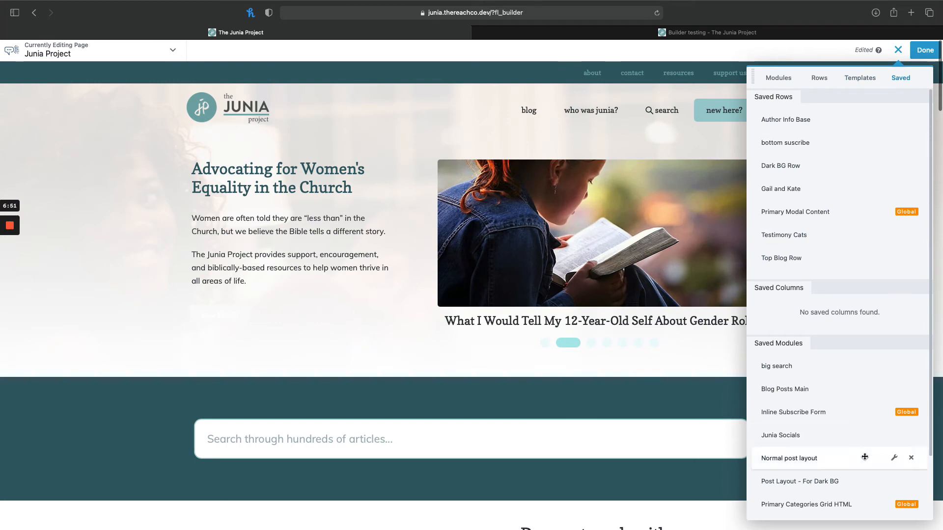
click(897, 50)
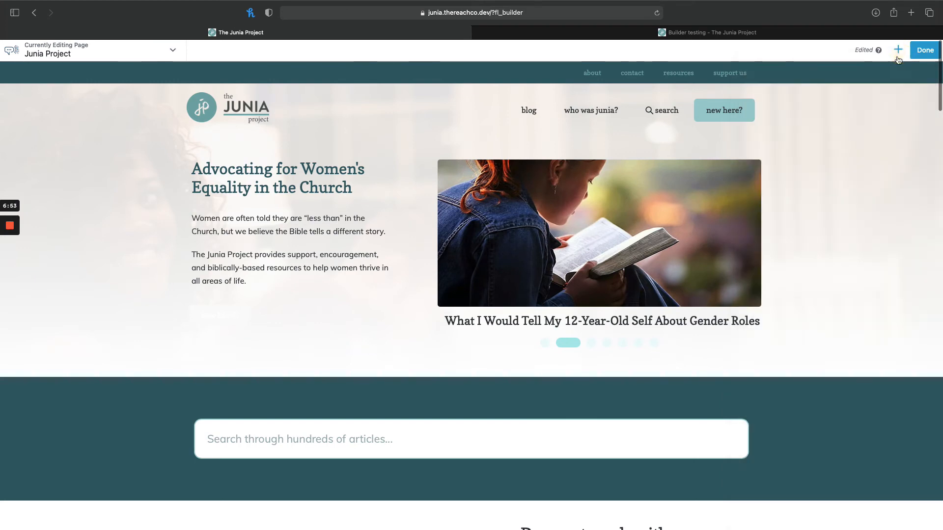
Finish editing the home page and open the Builder testing page in the page builder.
click(926, 51)
click(881, 50)
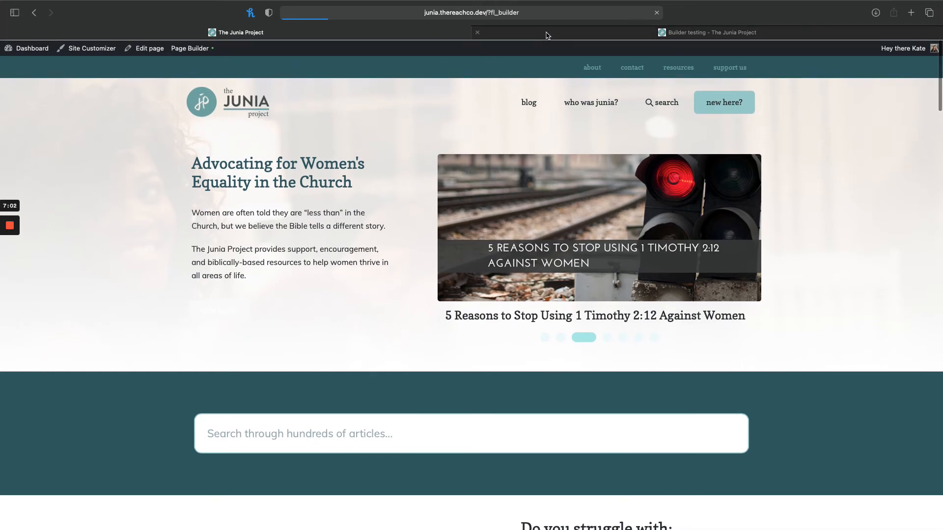
click(547, 36)
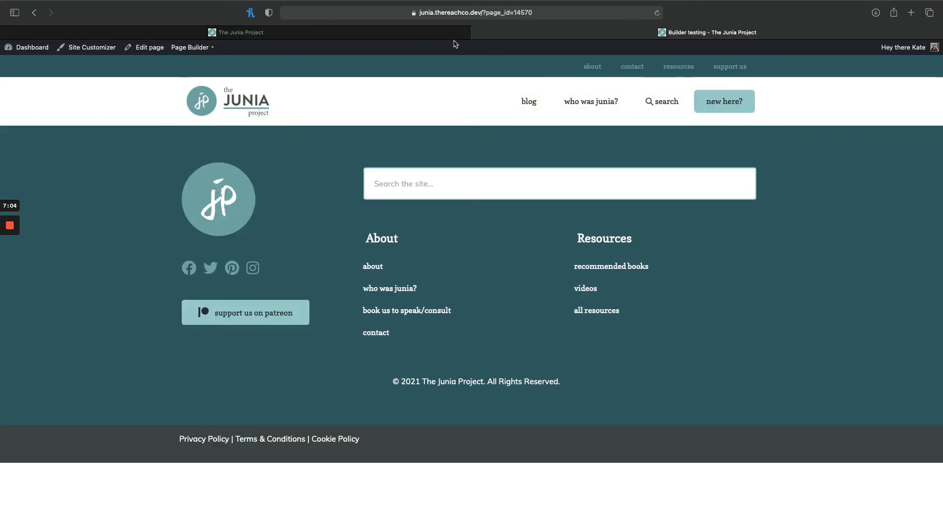
click(191, 47)
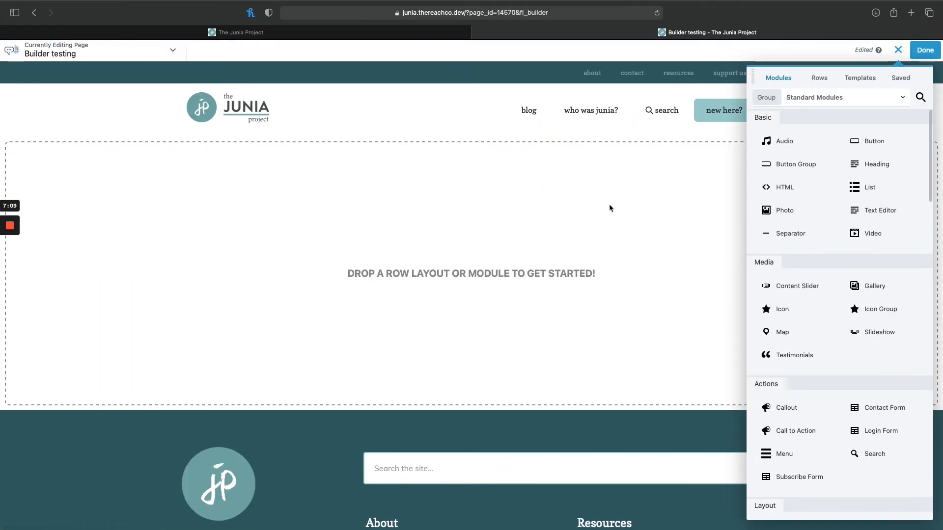
Add a two-column row to the Builder testing page and place a Callout module in its left column.
click(821, 80)
drag(874, 131, 769, 161)
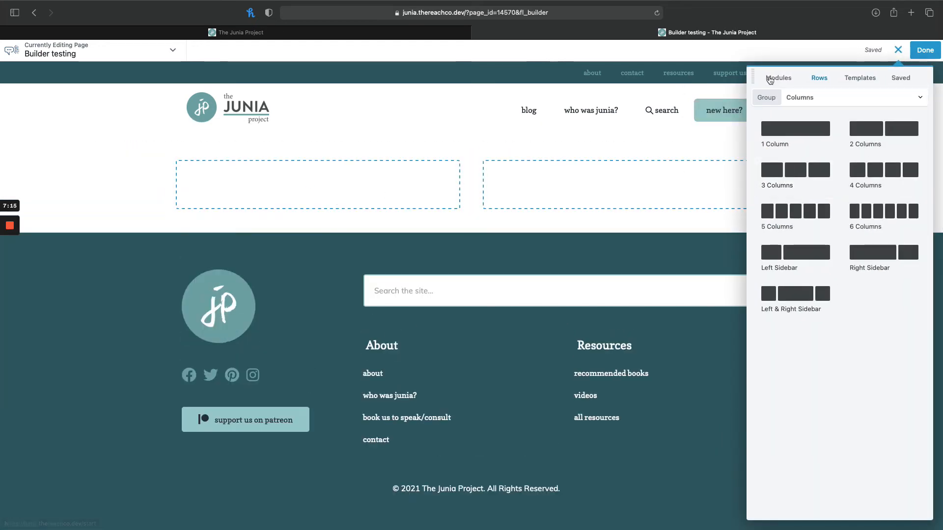
click(769, 78)
click(922, 97)
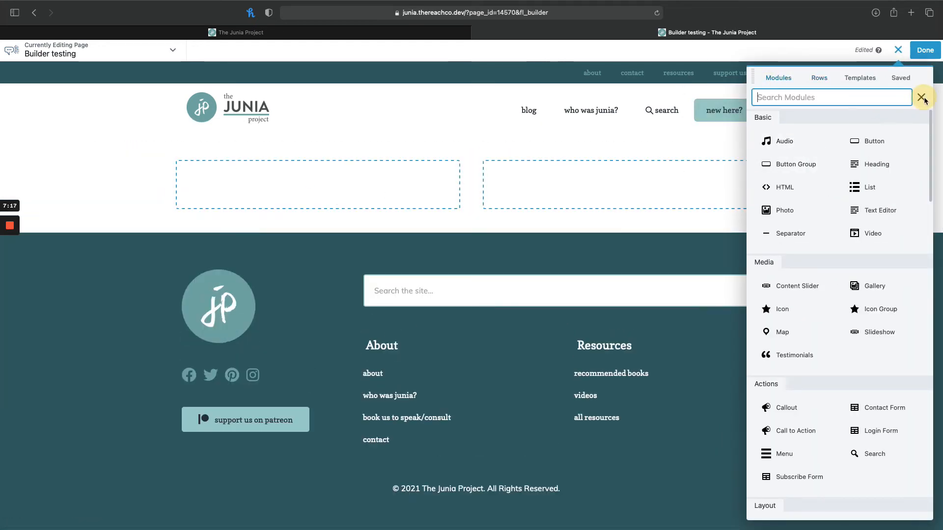
text(call)
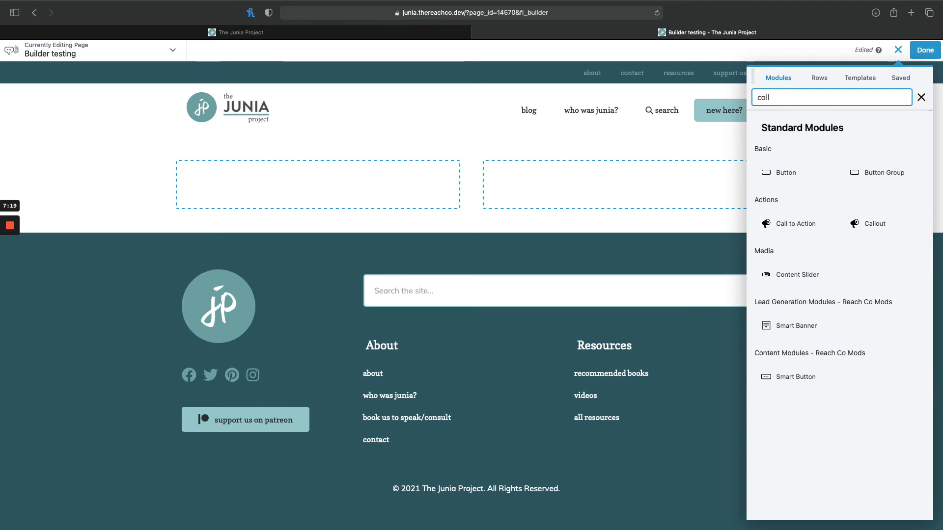
text(out)
drag(786, 172, 372, 186)
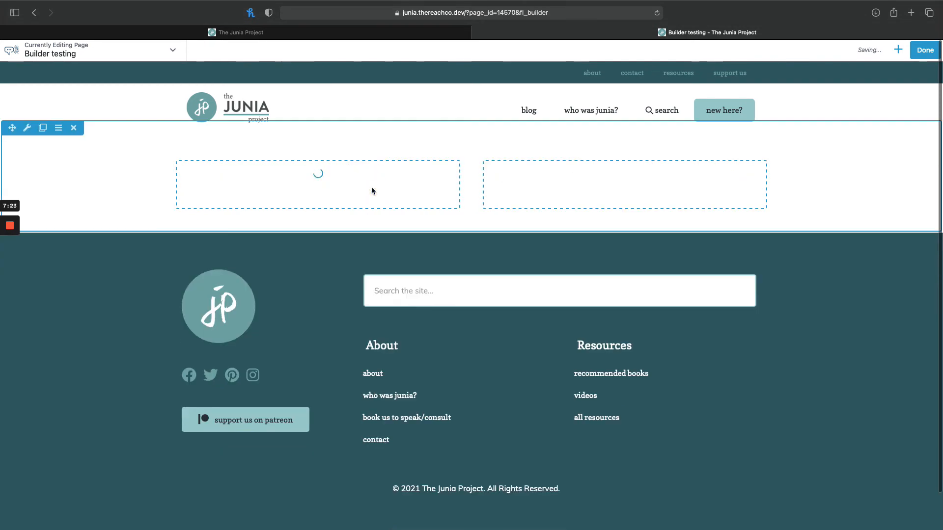
Set the Callout's heading to "Give it a title." and its text to "Give it some content.".
click(78, 141)
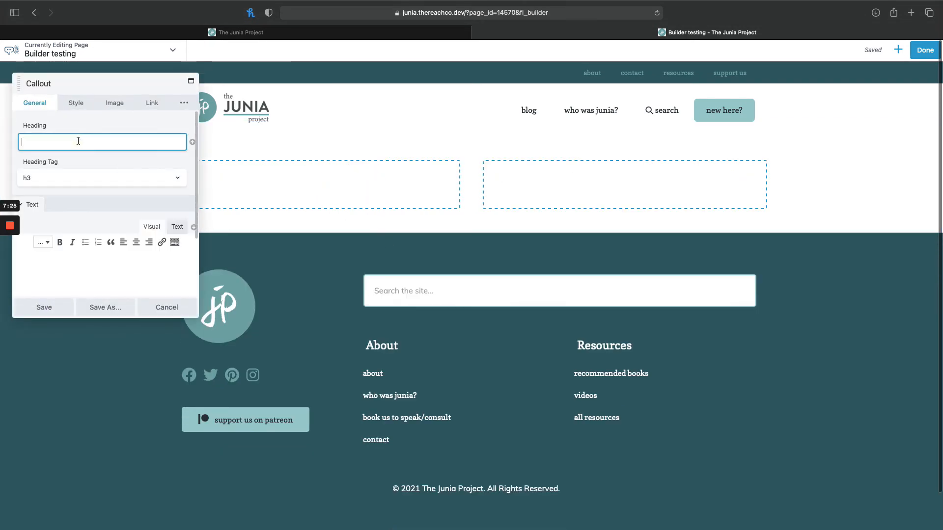
text(Give it a t)
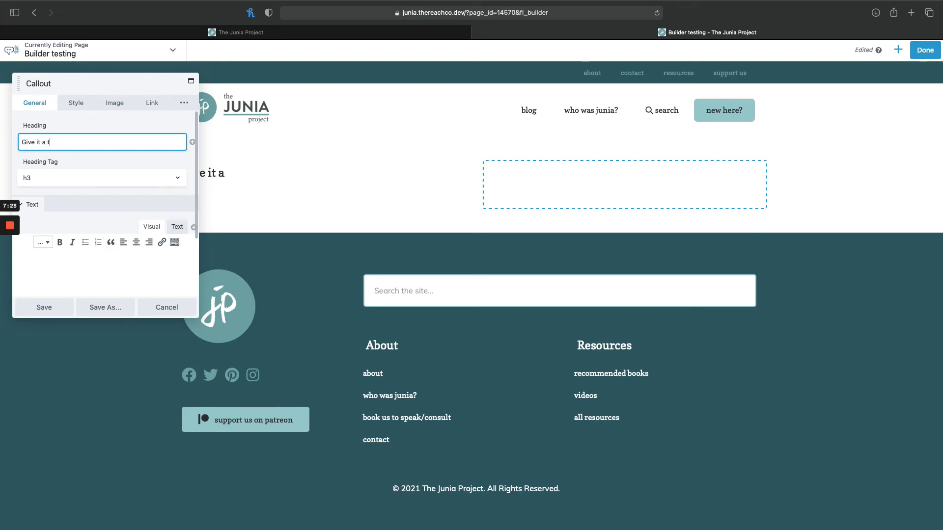
text(itle.)
key(Tab)
key(Tab)
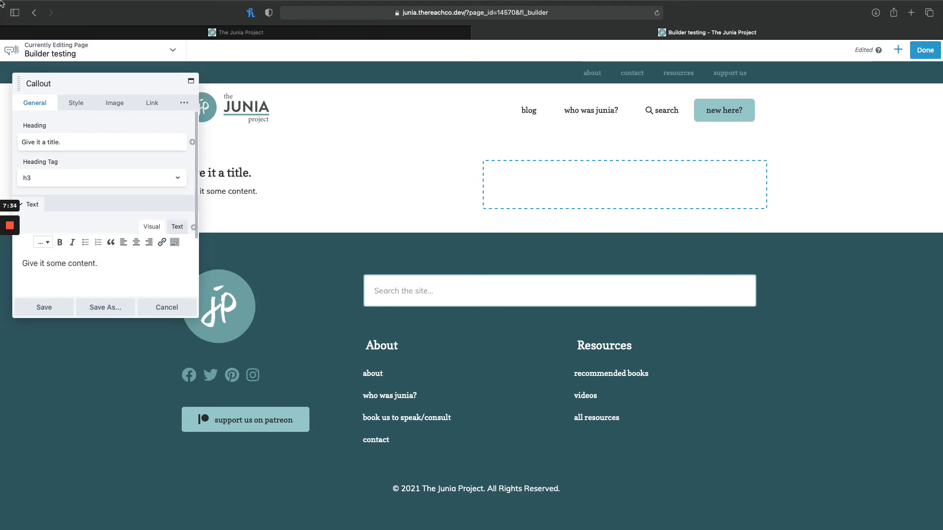
Set the Callout's link to "#" and its call-to-action type to Button, and save the module.
drag(44, 84, 346, 114)
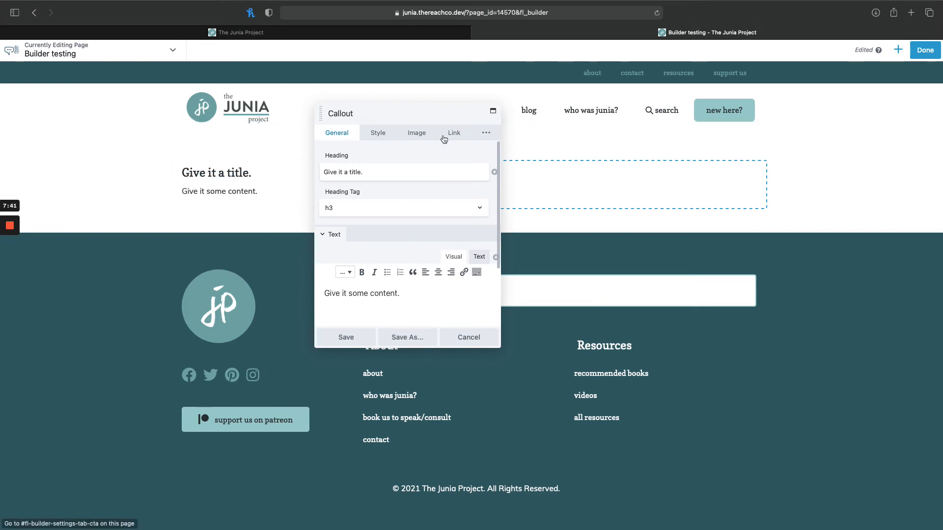
click(460, 134)
click(396, 176)
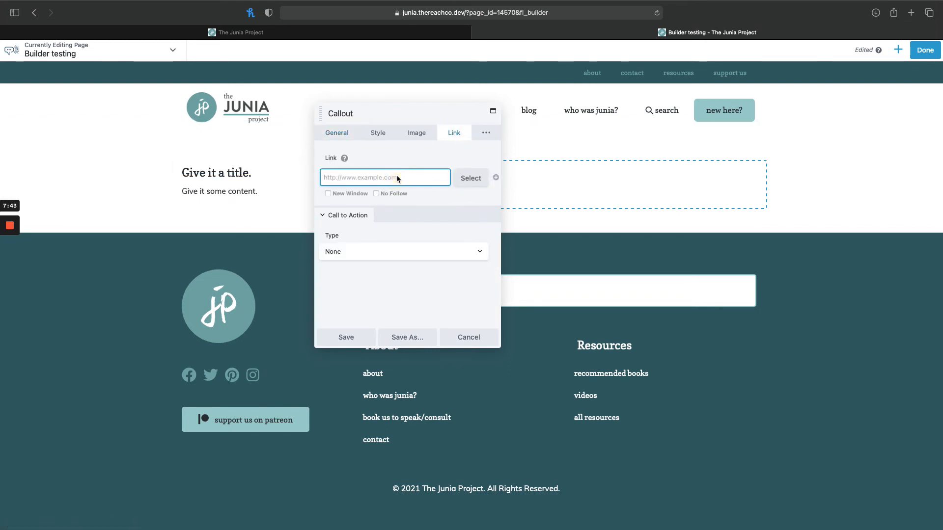
text(#)
click(382, 252)
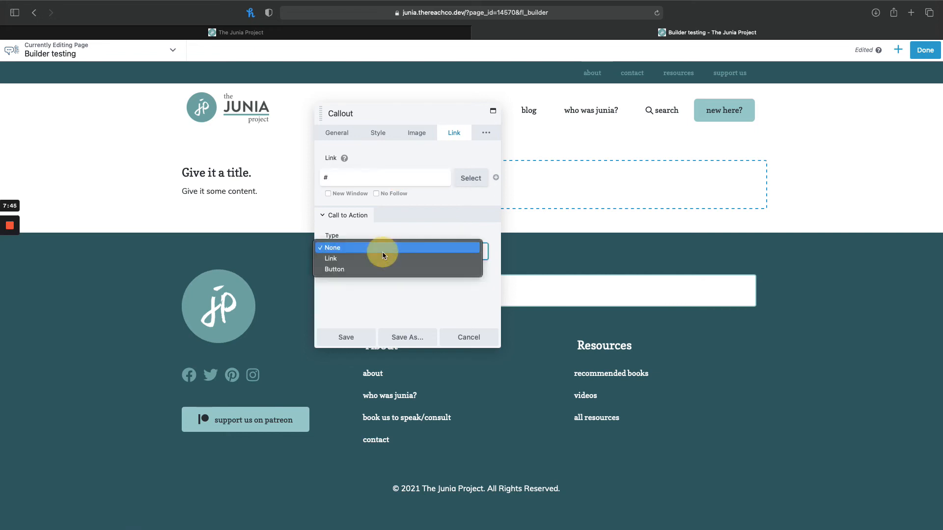
click(372, 268)
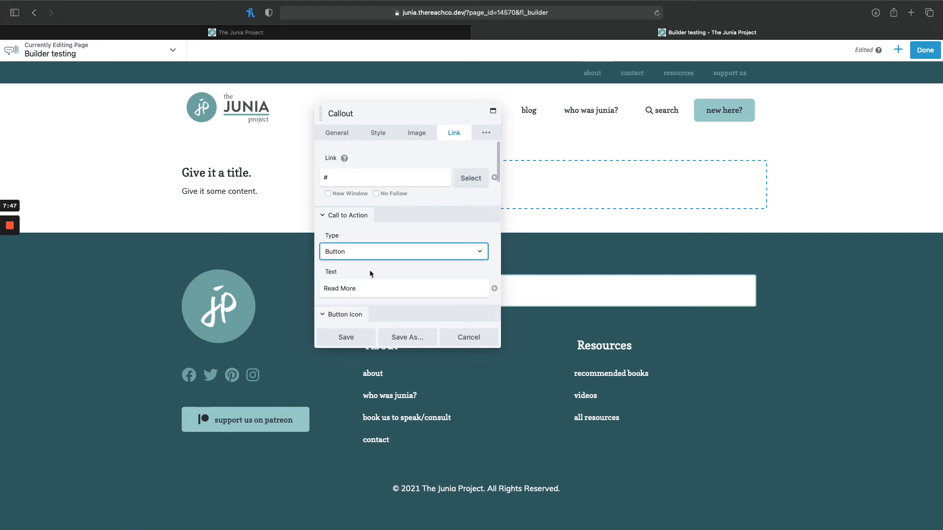
scroll(377, 271, down, 3)
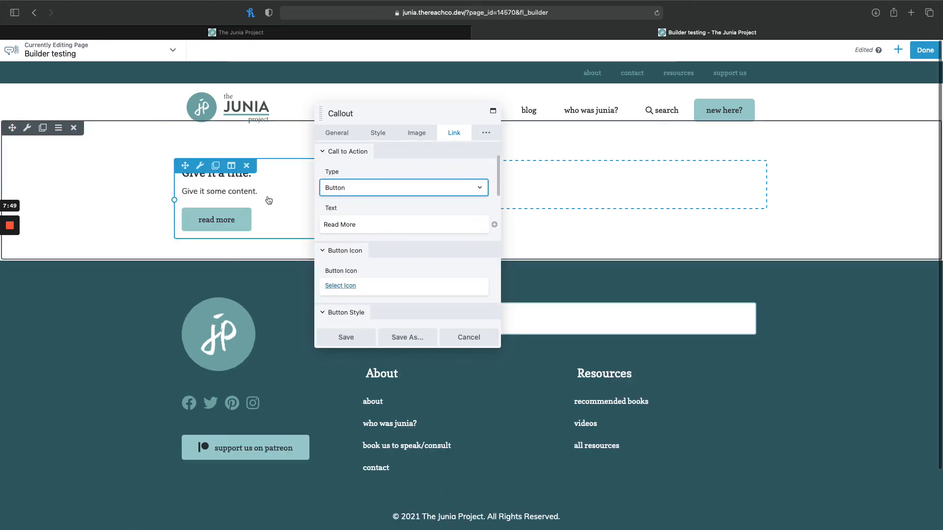
click(345, 337)
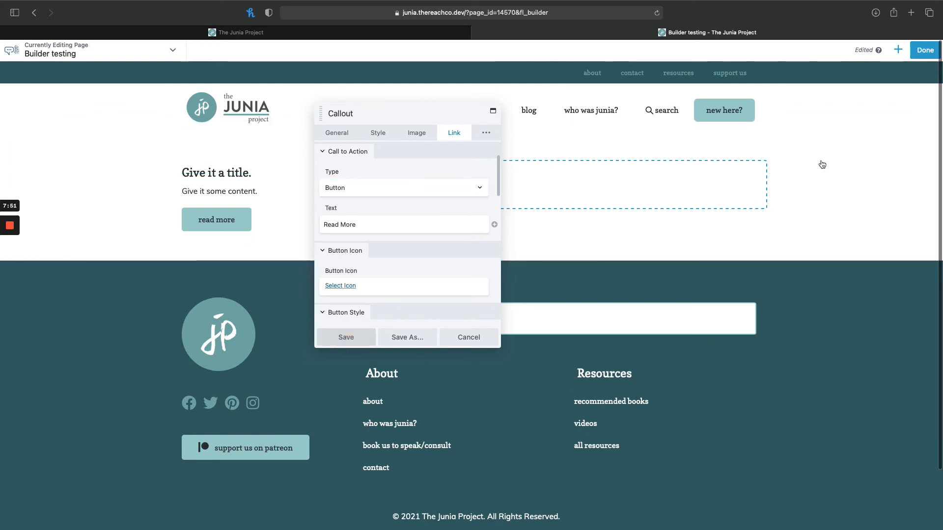
Search the modules for "photo" and place a Photo module in the row's empty right column.
click(898, 49)
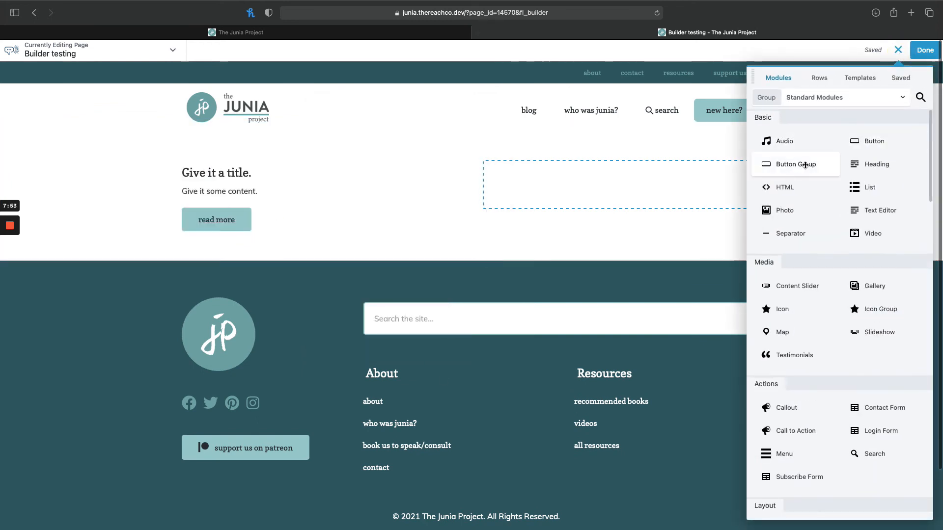
click(920, 98)
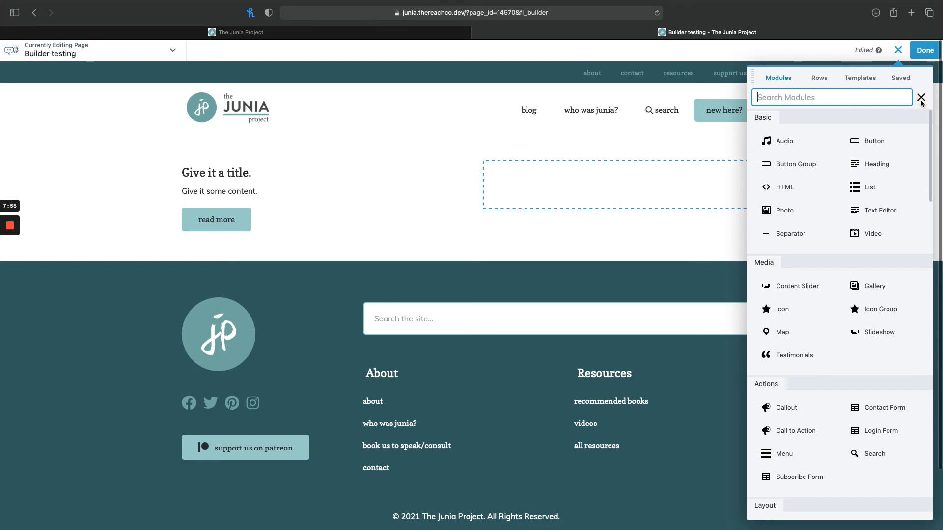
text(photo)
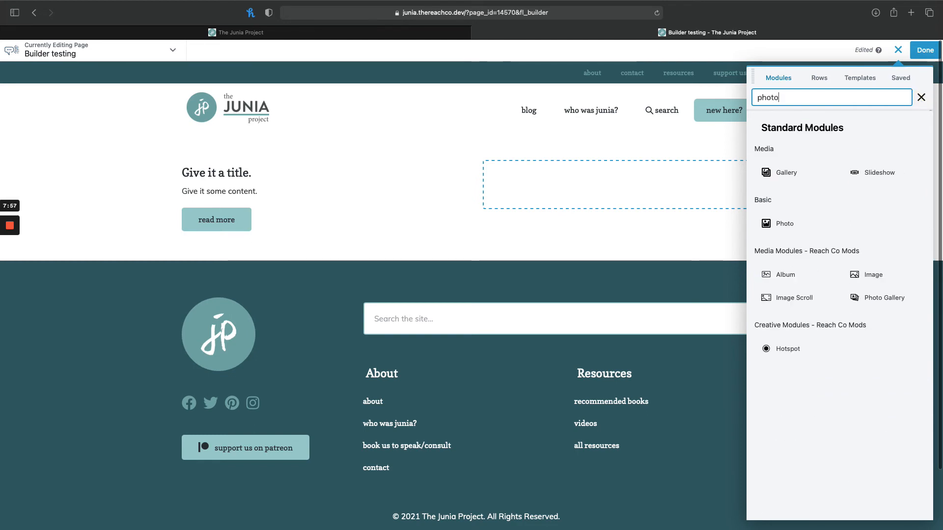
drag(786, 222, 680, 208)
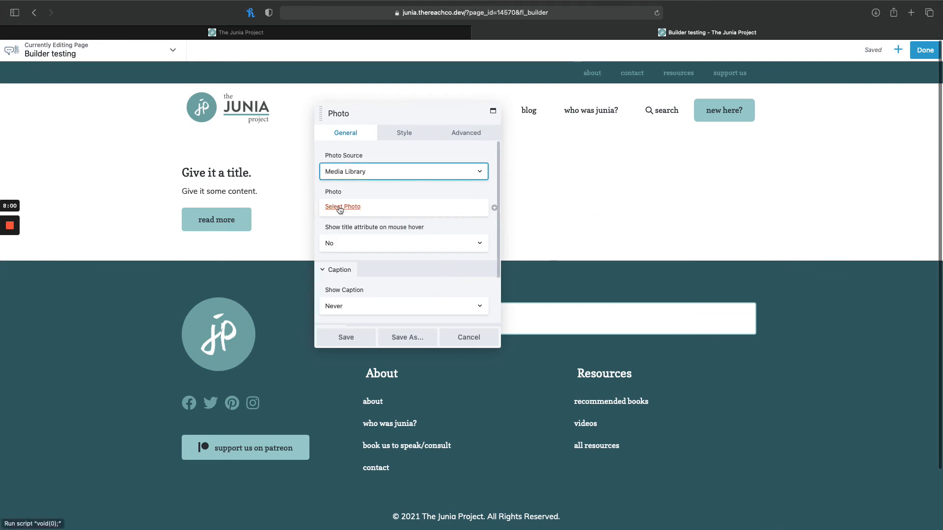
Fill the Photo module with the media library's first image, the seated figure in dark trousers and brown shoes.
click(340, 207)
click(105, 89)
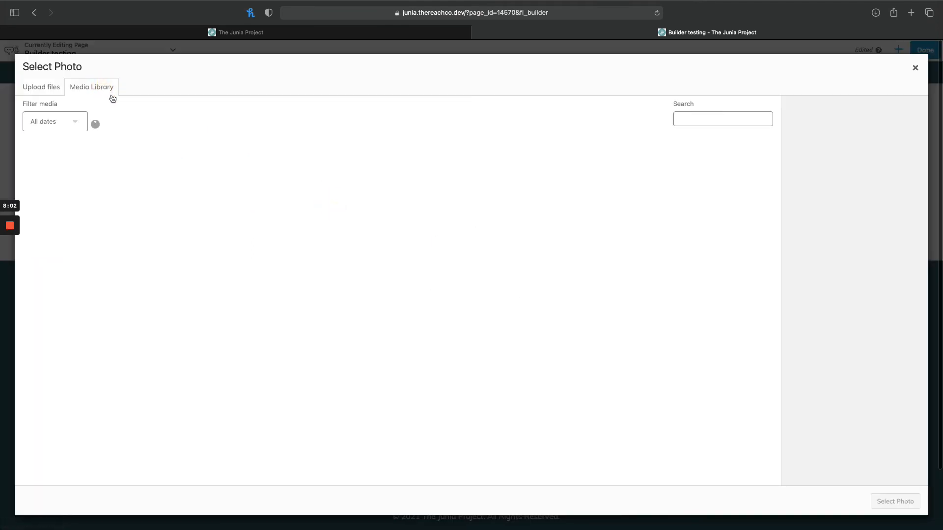
click(61, 164)
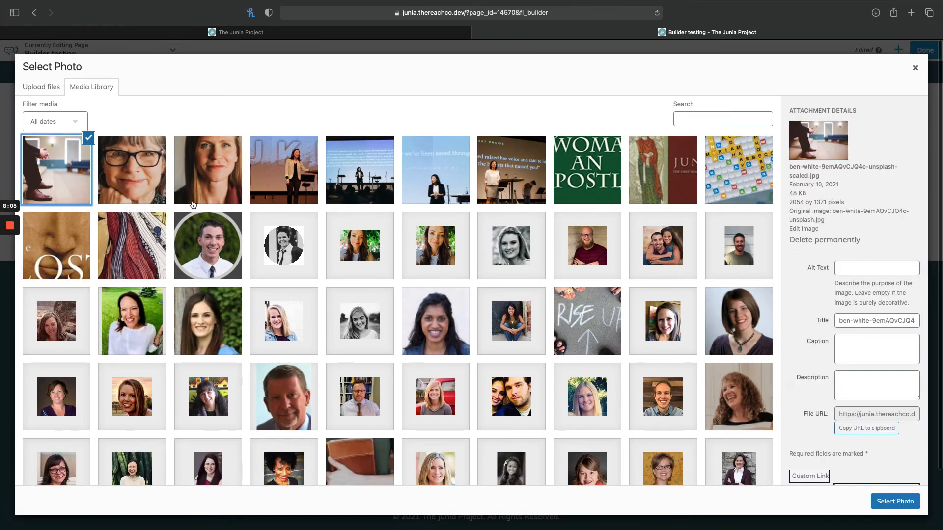
click(895, 501)
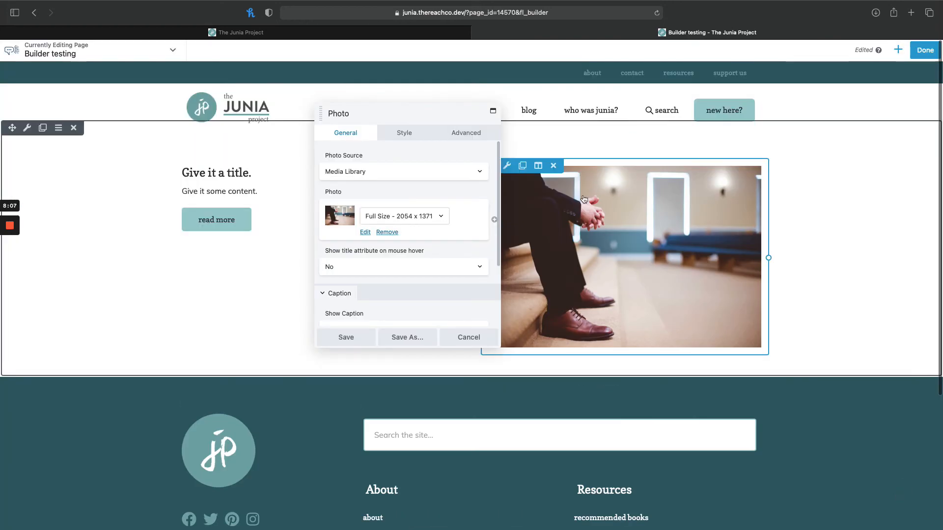
Round all four corners of the photo with a linked radius of 5 px and save the Photo module.
drag(397, 126, 252, 142)
scroll(255, 235, down, 4)
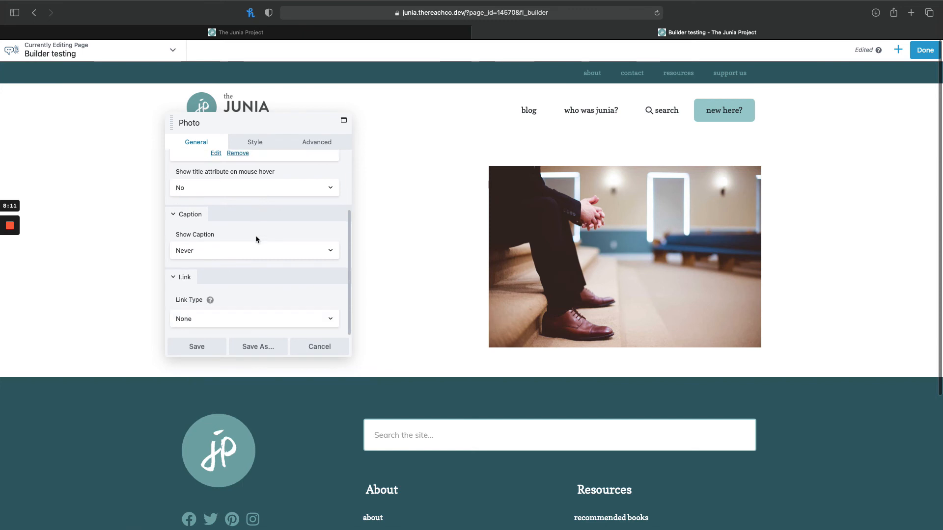
scroll(256, 239, up, 4)
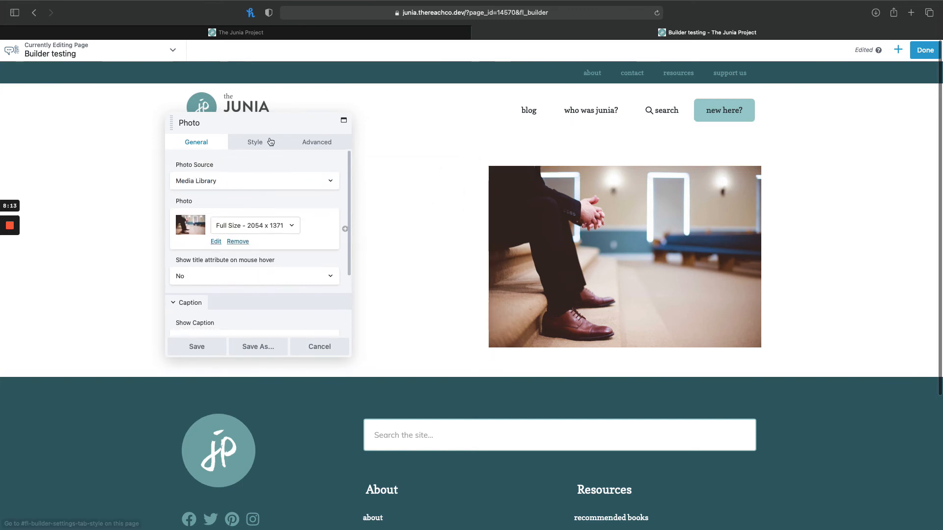
click(254, 142)
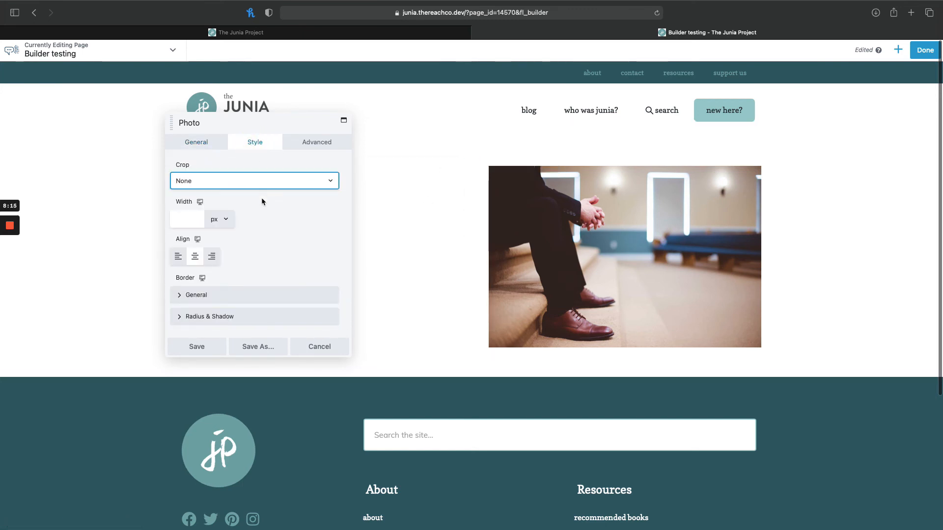
scroll(261, 197, down, 2)
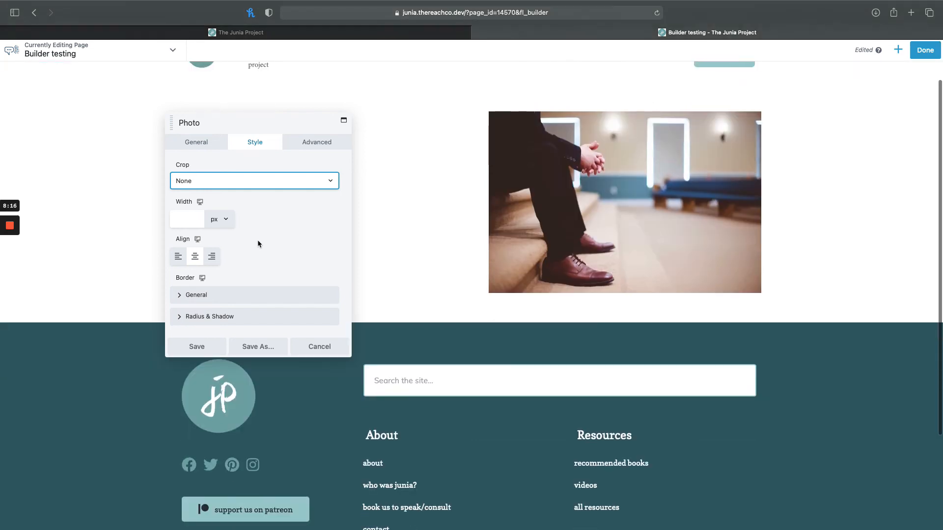
click(192, 317)
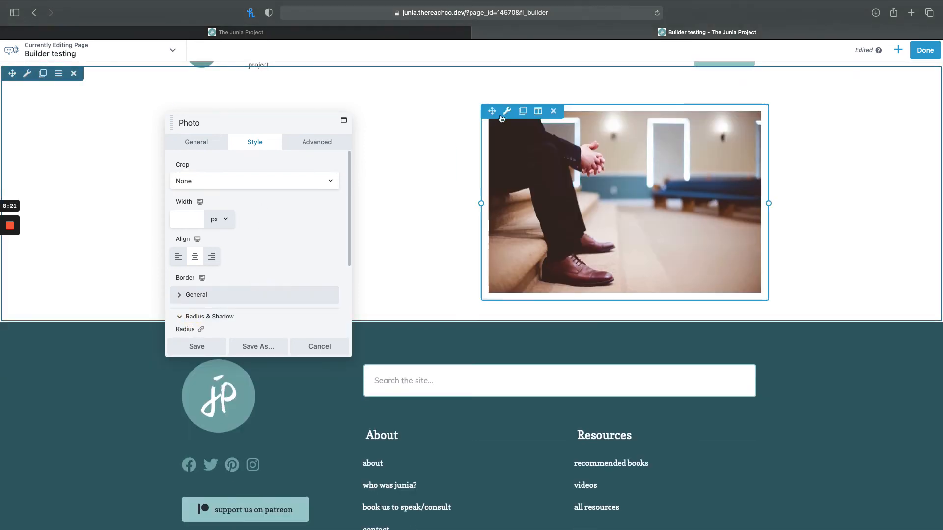
scroll(246, 269, down, 3)
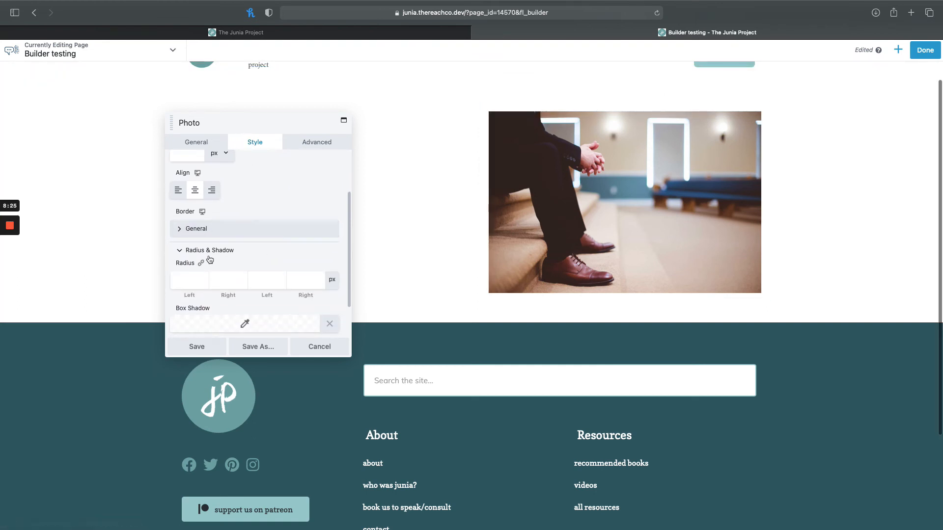
click(190, 279)
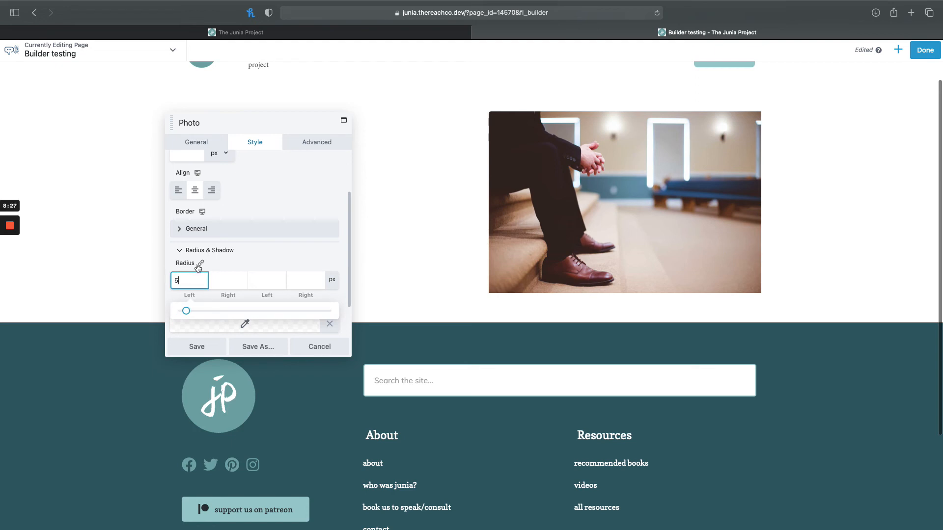
click(201, 263)
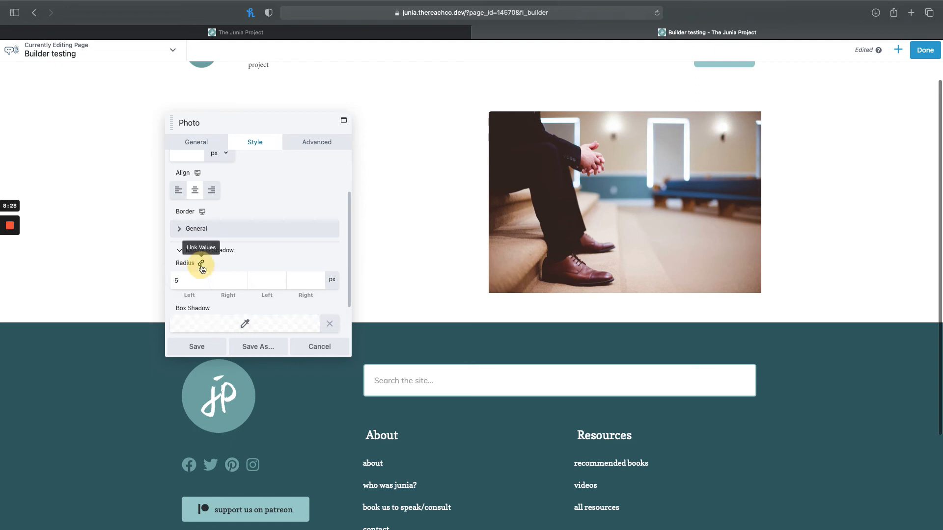
click(201, 264)
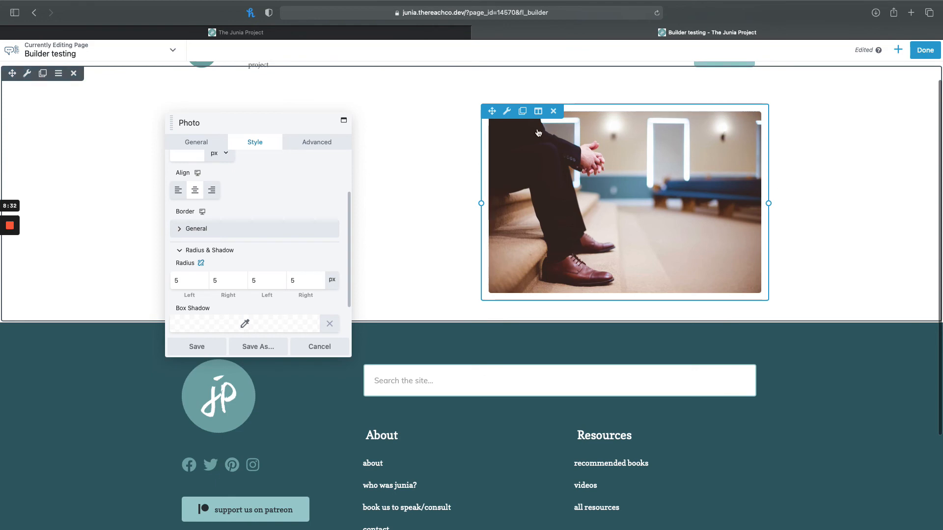
click(193, 347)
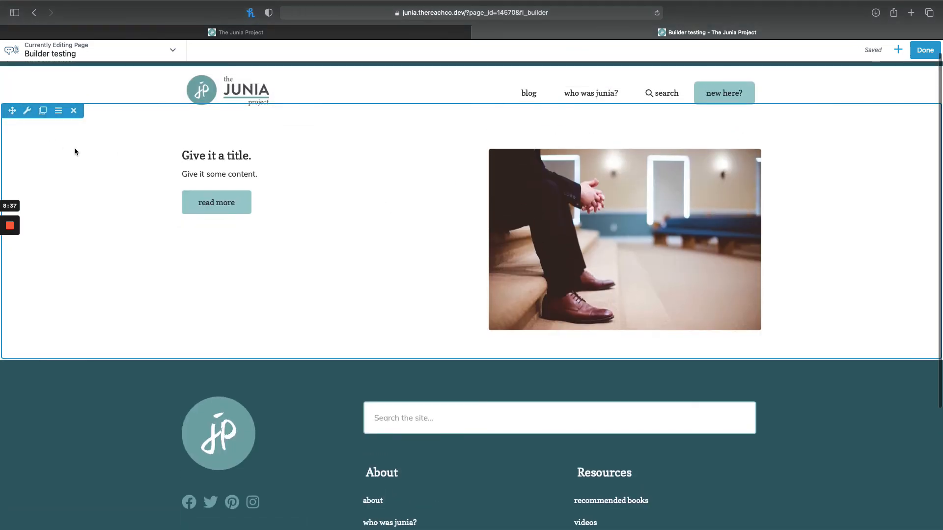
Duplicate the two-column row and set the lower copy's background type to Photo.
click(44, 113)
scroll(282, 387, down, 3)
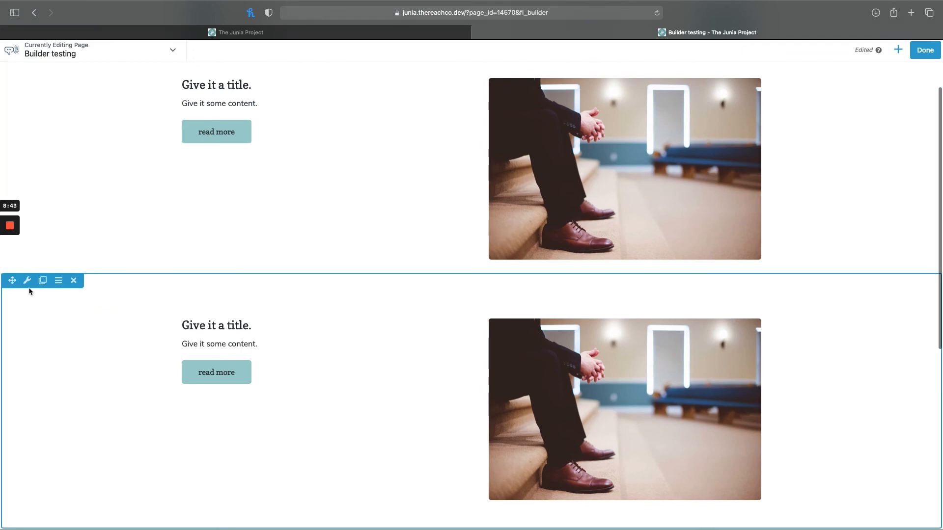
click(26, 285)
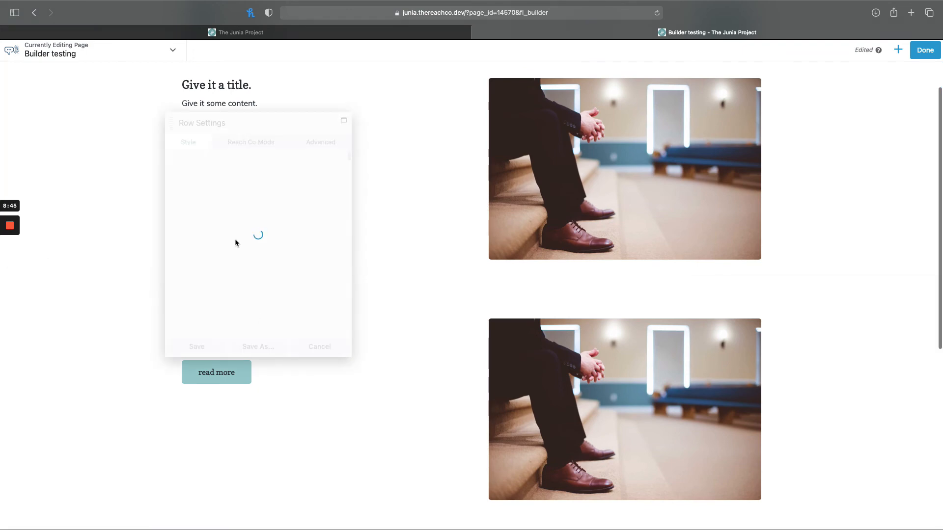
scroll(282, 242, down, 2)
scroll(283, 245, down, 5)
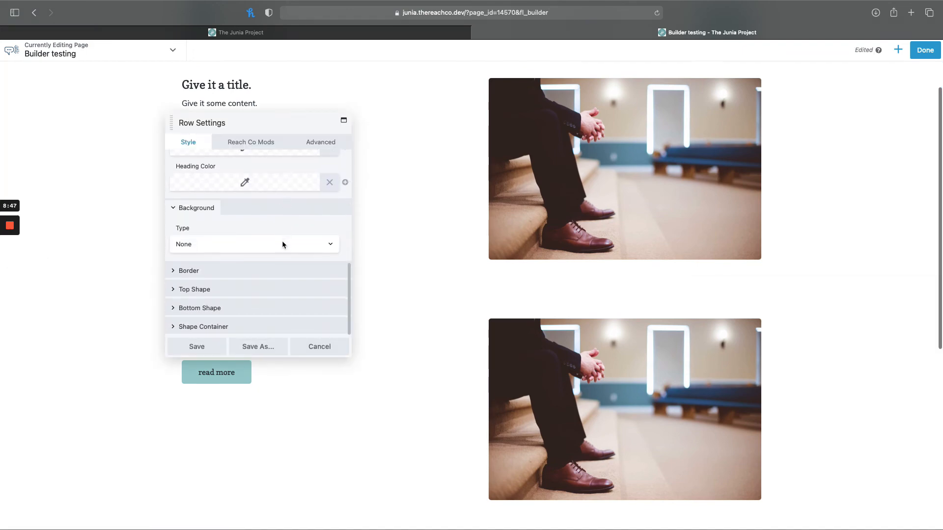
click(245, 240)
click(208, 272)
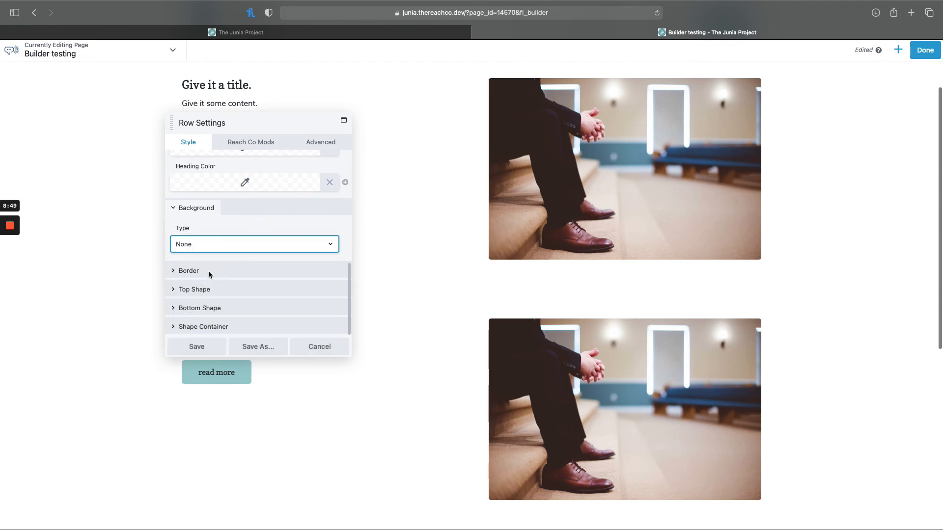
Choose the media library image of the woman speaking on stage beside a lectern as the lower row's background photo.
scroll(208, 271, down, 2)
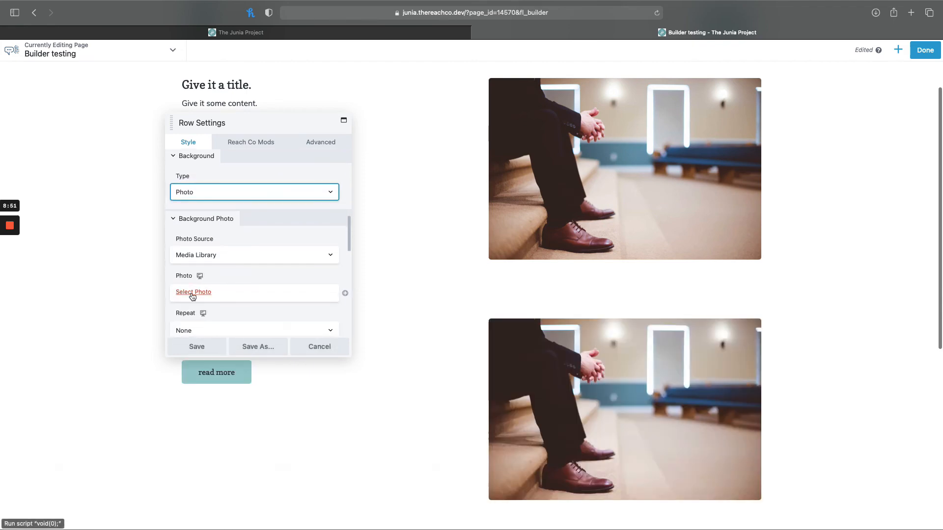
click(192, 293)
click(295, 163)
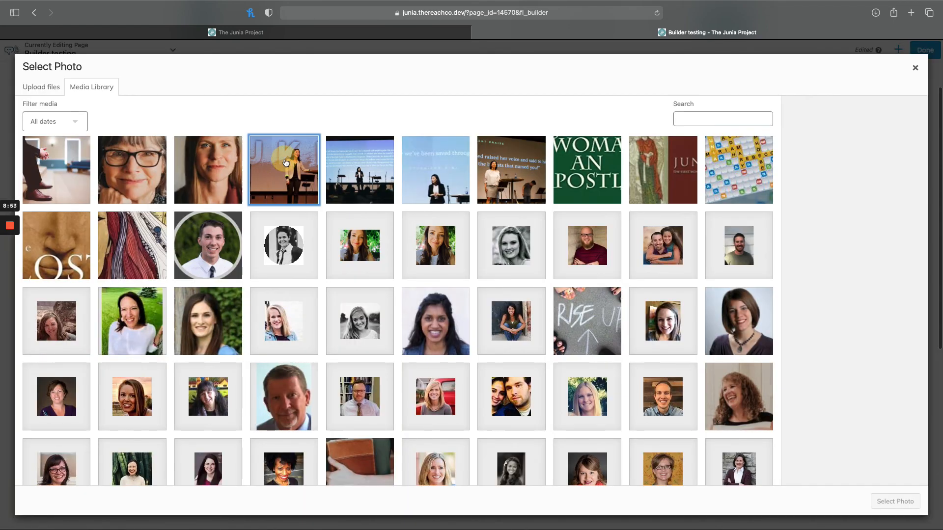
click(891, 501)
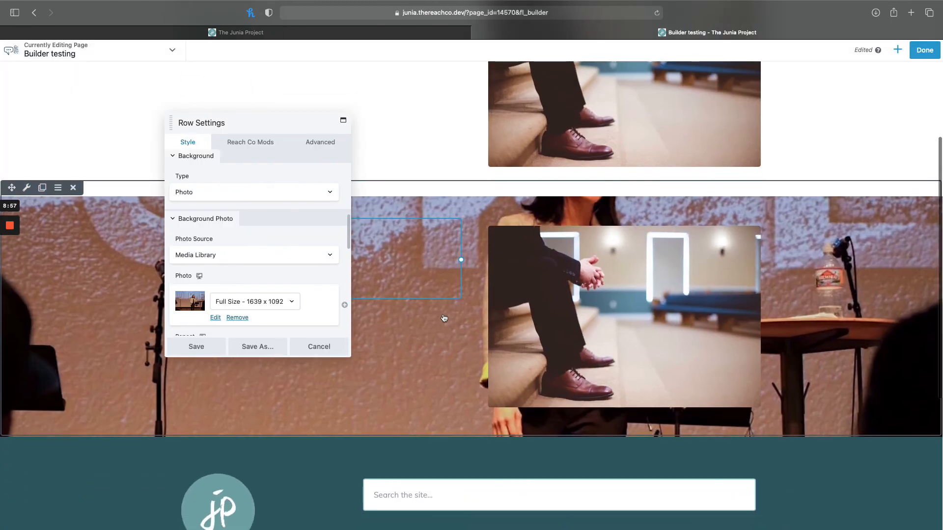
Try the Center Bottom position for the lower row's background photo and settle on Center Top.
scroll(292, 306, down, 3)
scroll(292, 307, down, 1)
click(273, 238)
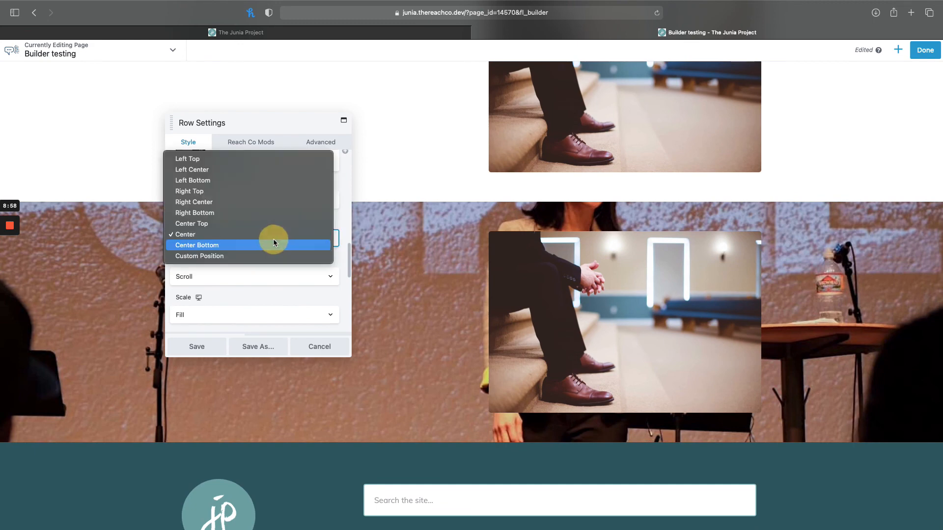
click(251, 246)
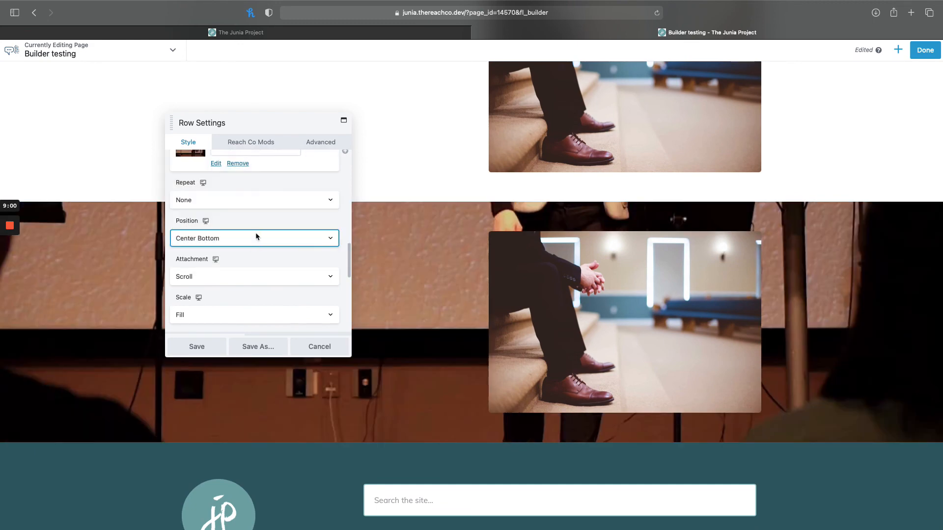
click(255, 237)
click(237, 215)
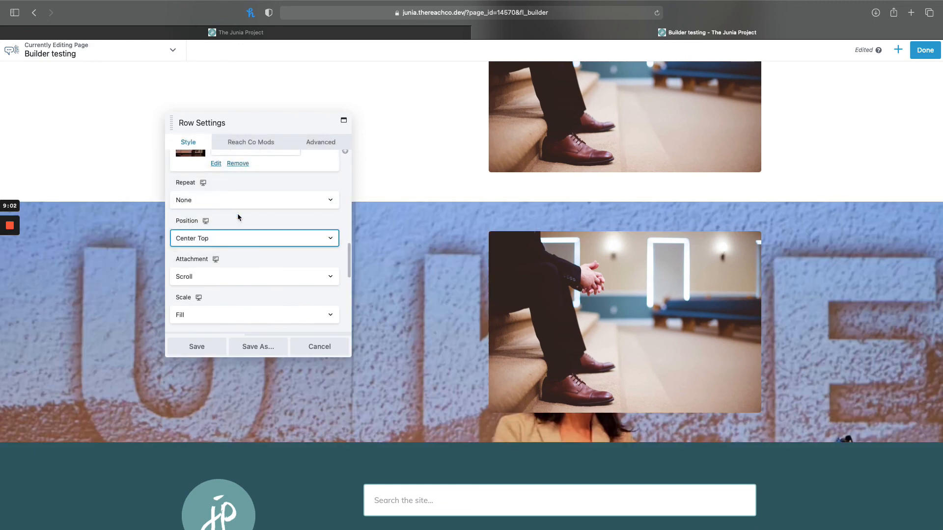
Set the overlay color of the lower row's background photo to the saved light teal preset #9ecdcf.
scroll(243, 265, down, 6)
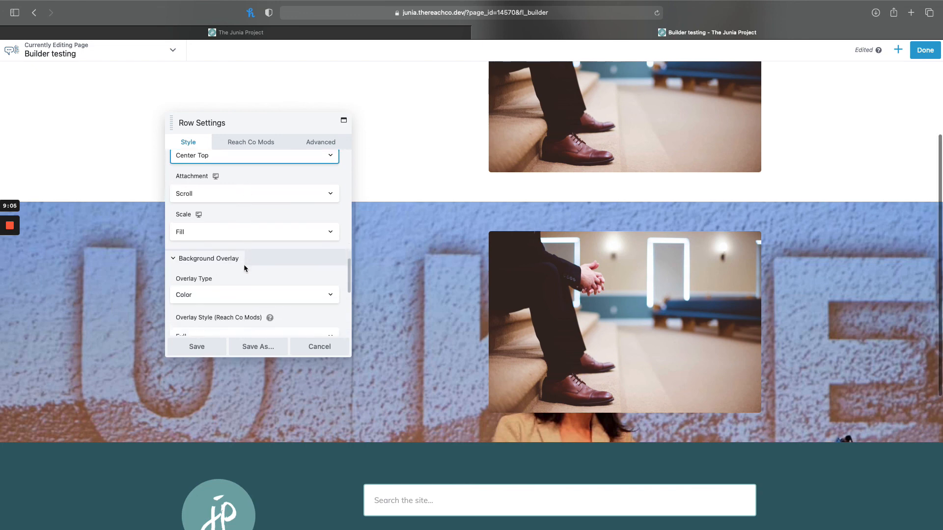
scroll(245, 269, down, 3)
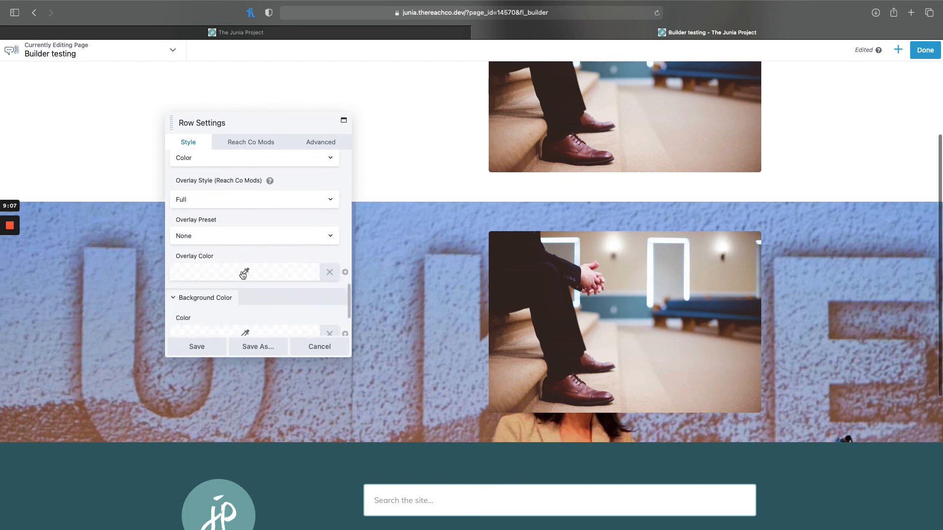
click(246, 270)
click(278, 423)
scroll(228, 362, down, 1)
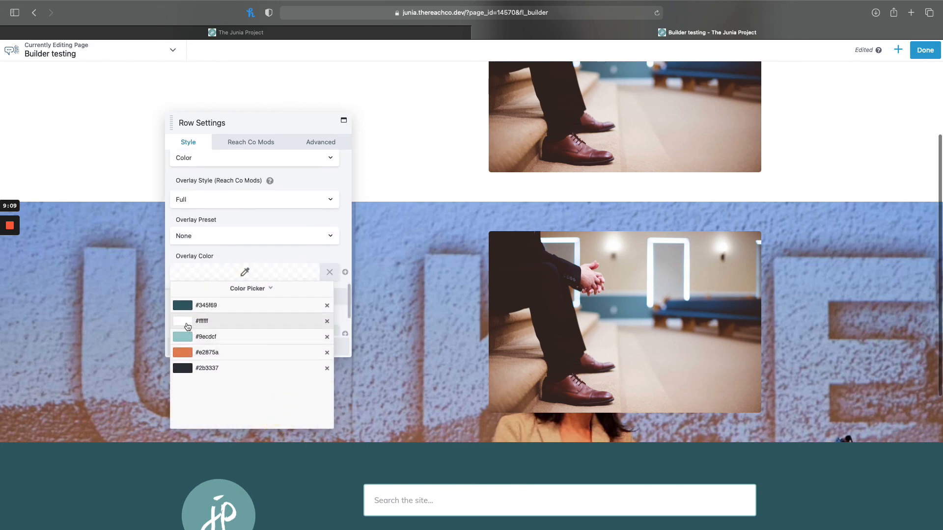
click(216, 336)
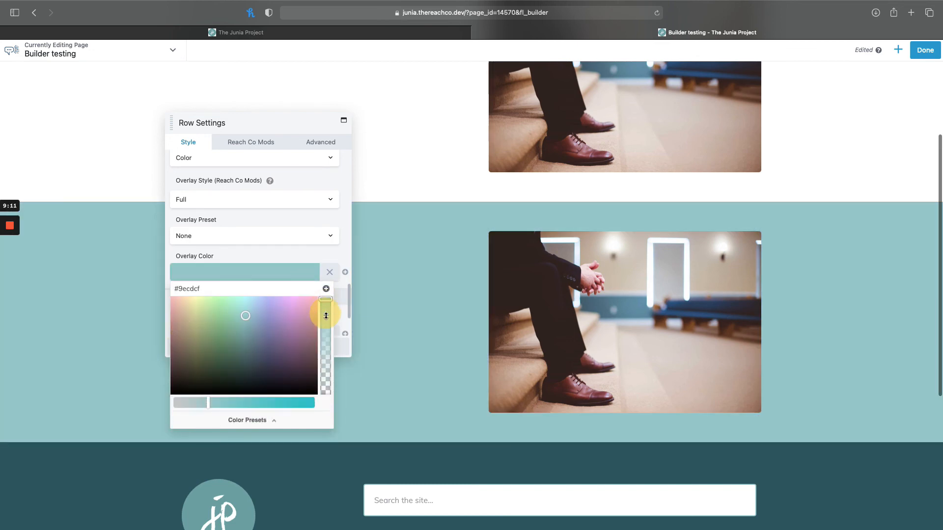
Reduce the lower row's teal overlay opacity to about 0.83 and save the row settings.
drag(326, 316, 324, 313)
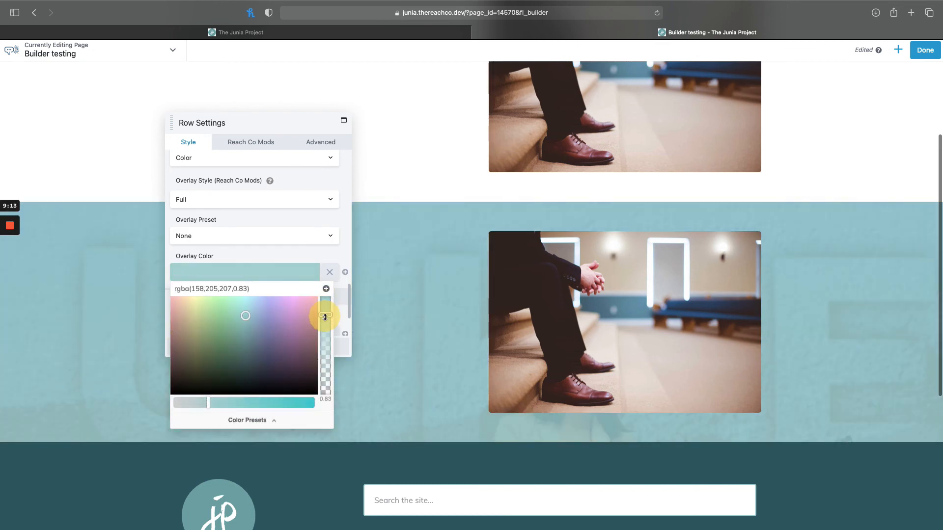
click(378, 341)
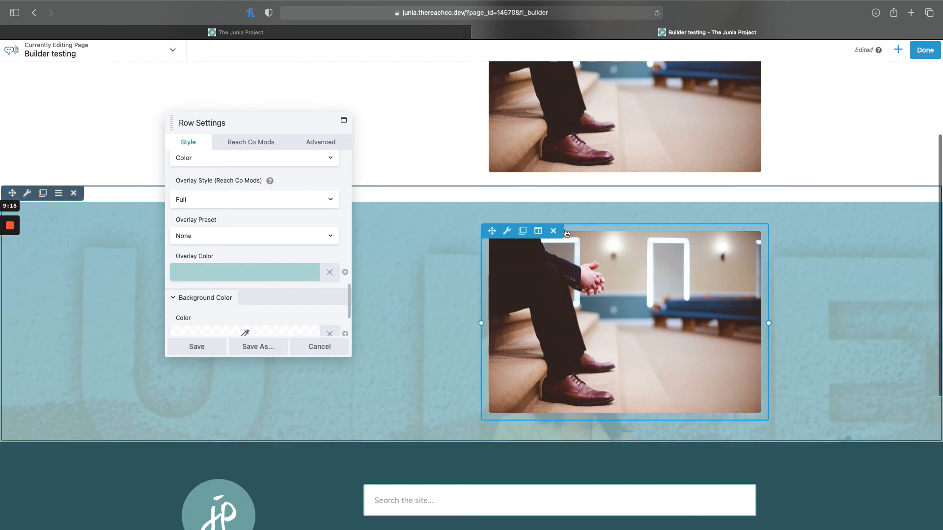
click(211, 352)
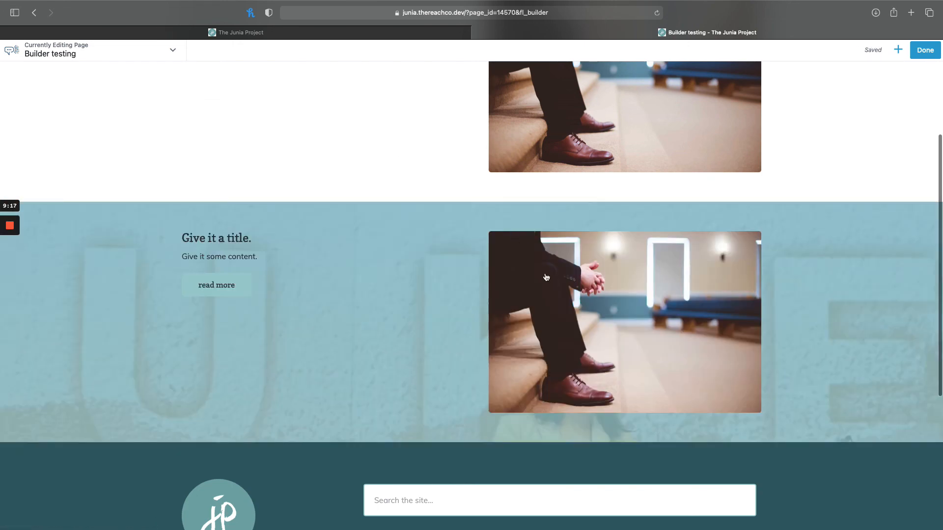
Delete the Photo module from the lower row along with the empty column that held it.
click(554, 232)
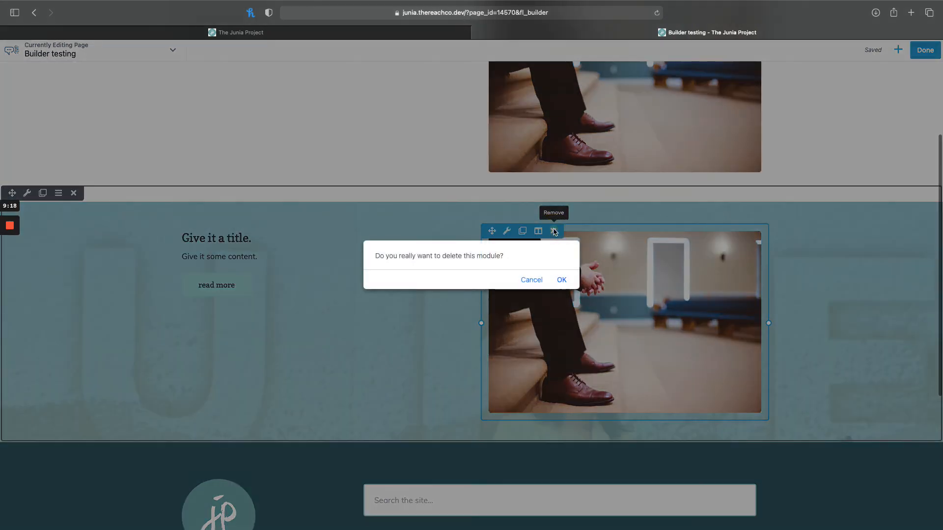
click(563, 280)
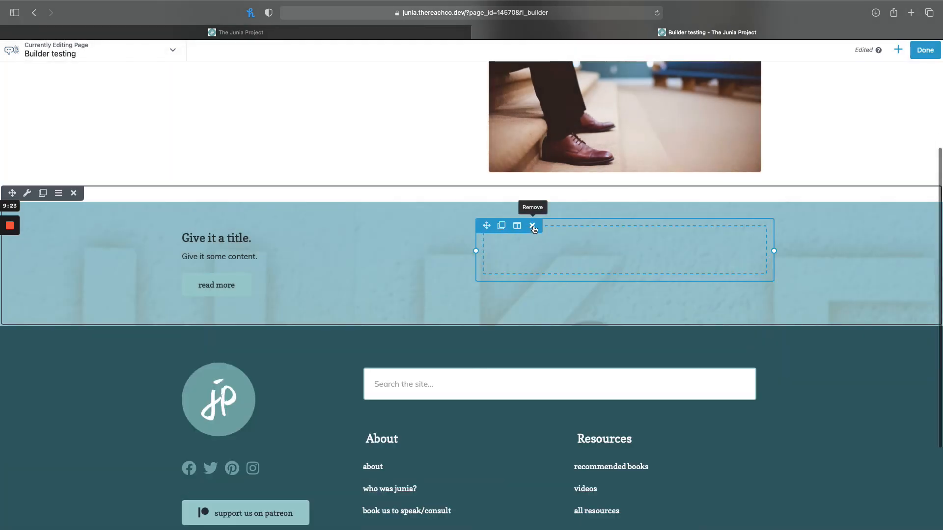
click(533, 228)
Center-align the content of the lower row's Callout module and save it.
click(294, 268)
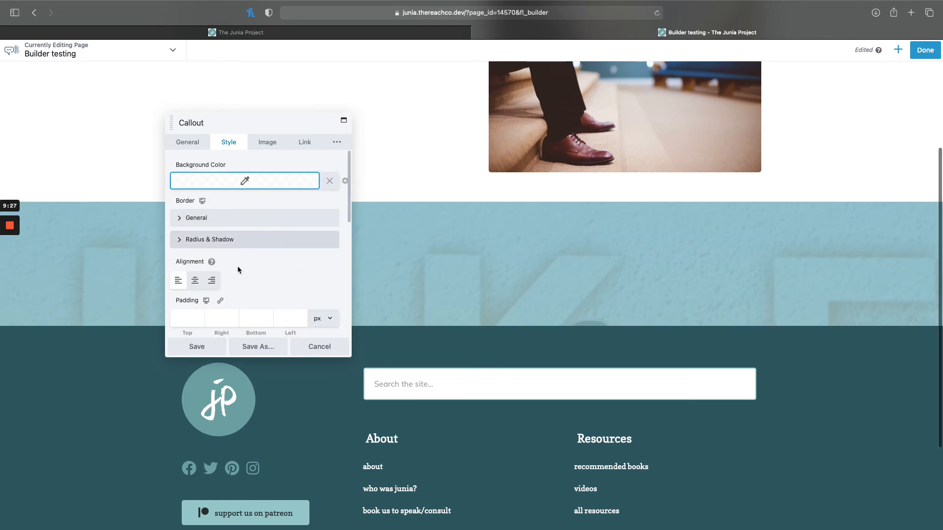
click(196, 282)
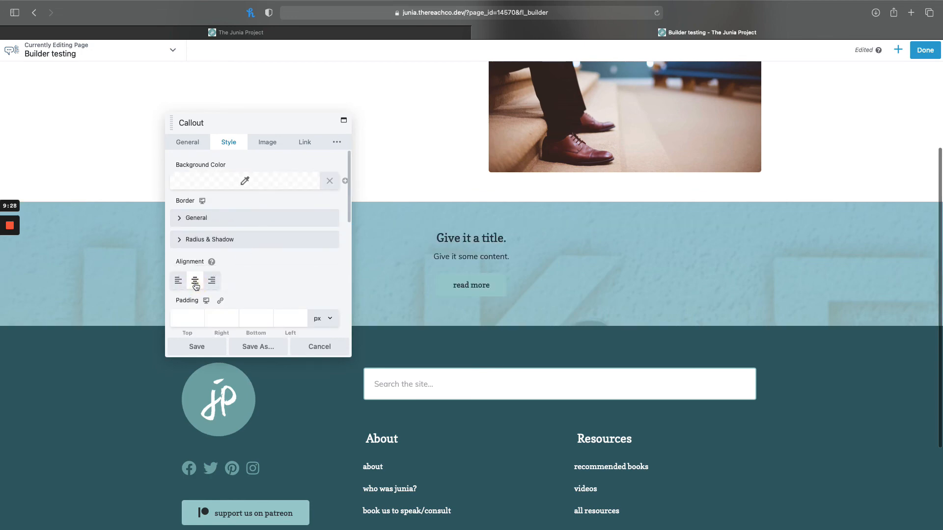
click(197, 346)
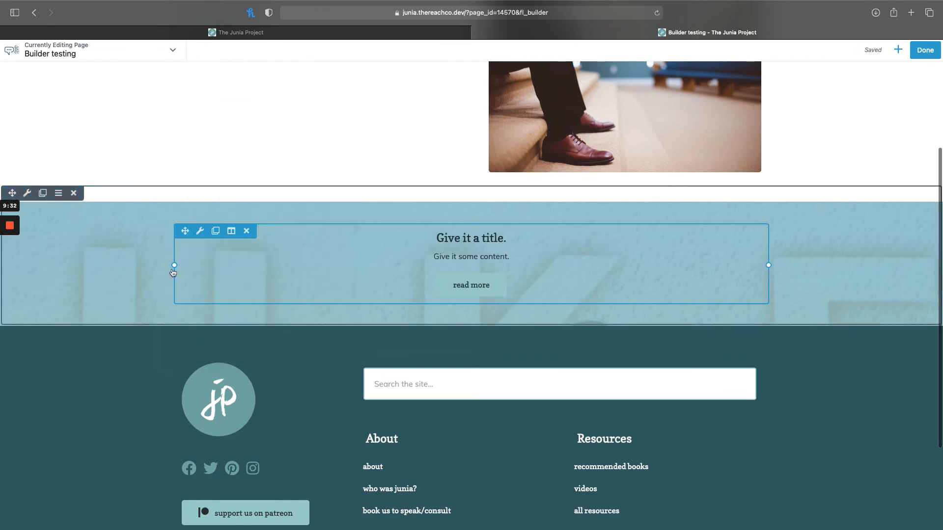
Set the lower row's height to Full Height and save the row settings.
click(28, 194)
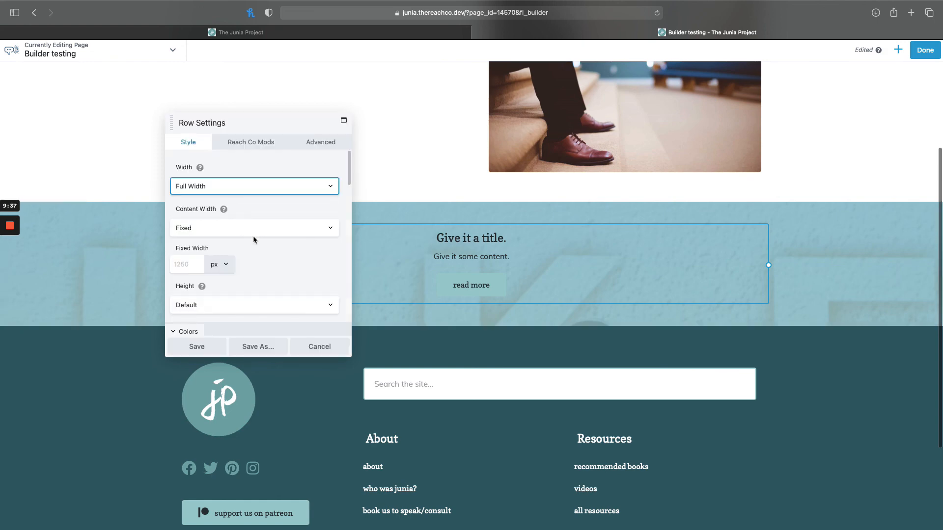
scroll(261, 265, down, 3)
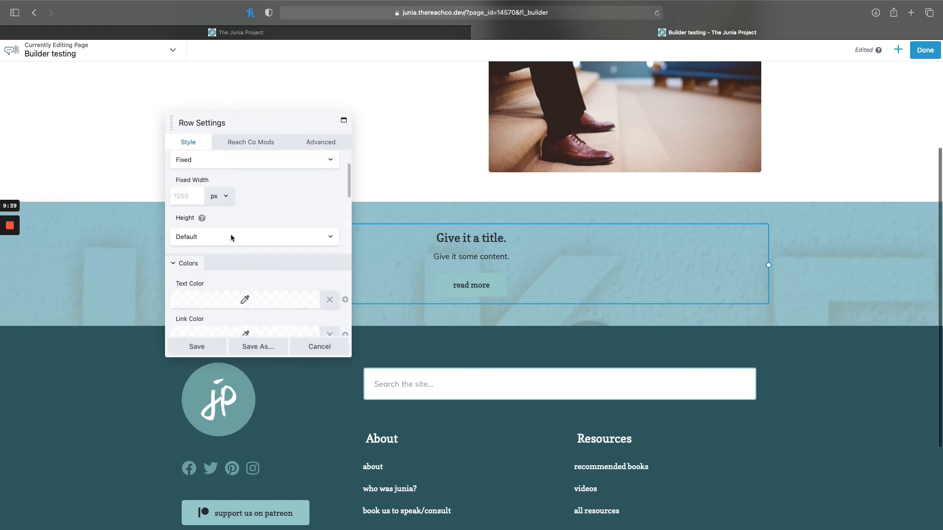
click(231, 236)
click(224, 243)
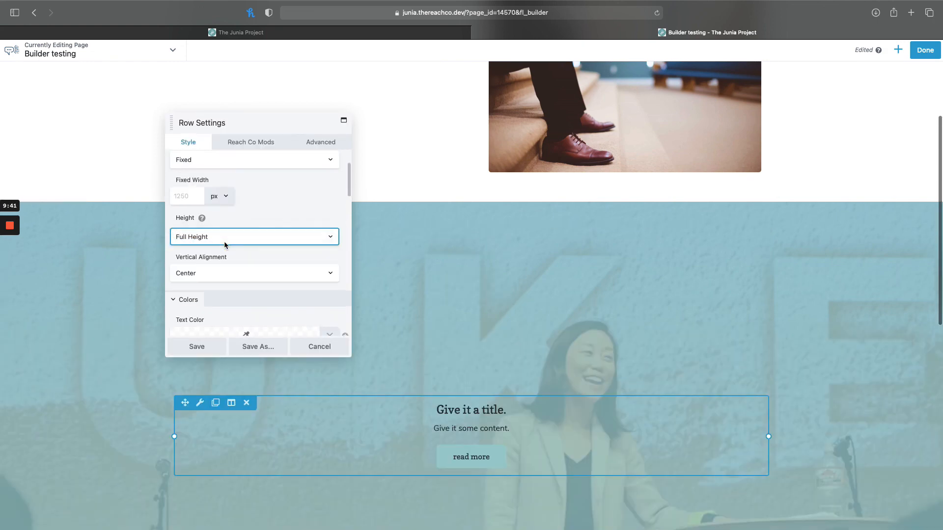
click(201, 340)
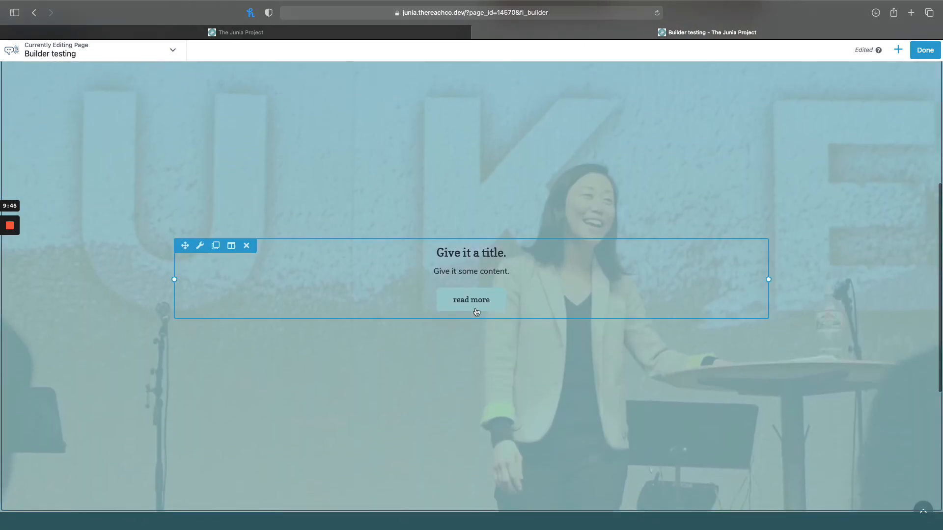
Finish editing the Builder testing page and publish its changes.
click(924, 50)
click(891, 52)
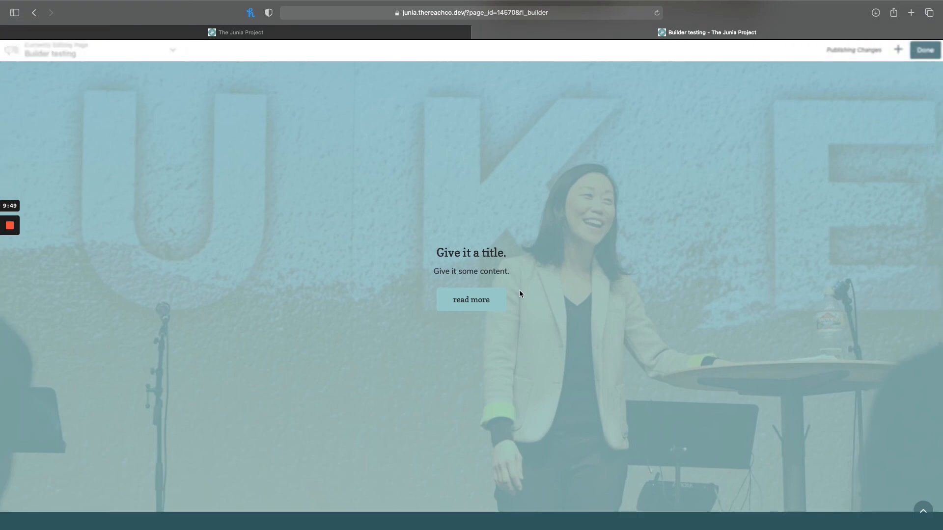